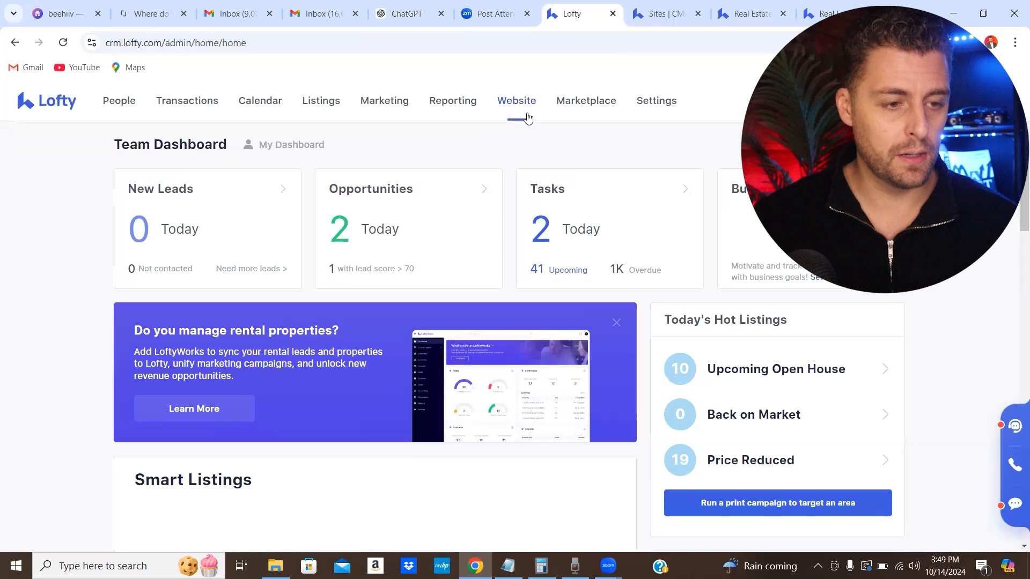
click(526, 110)
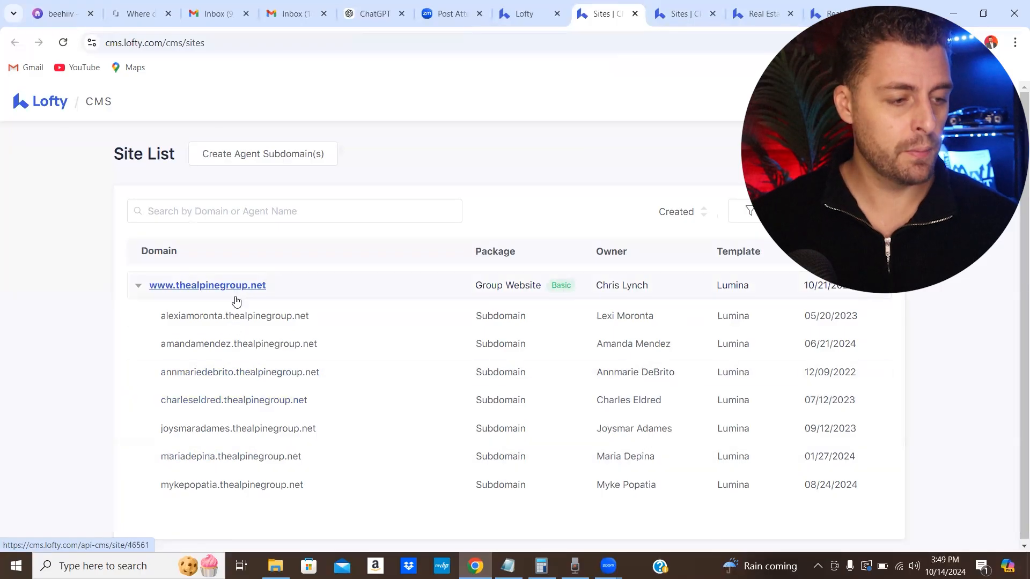
click(235, 290)
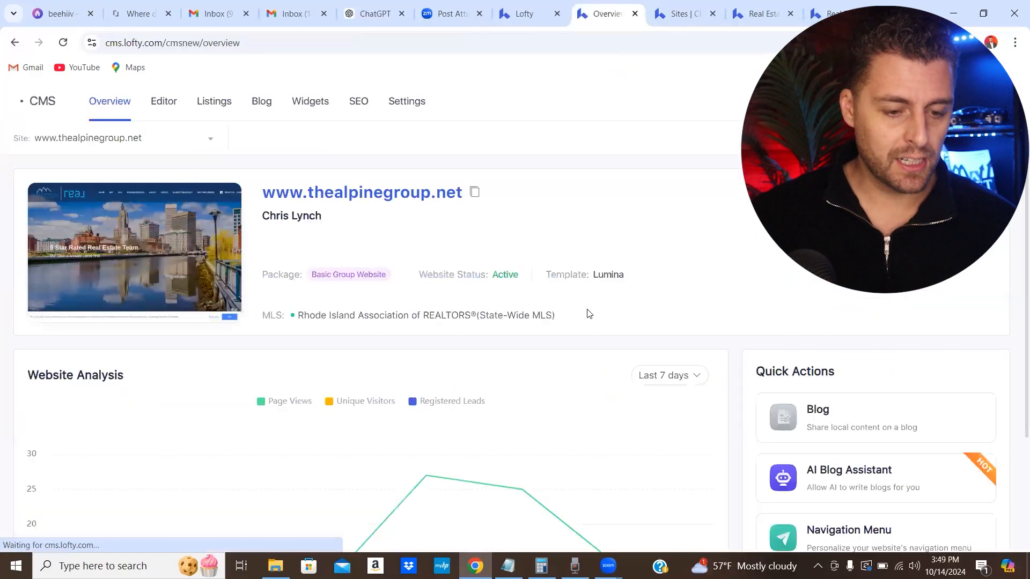
mouse_move(178, 285)
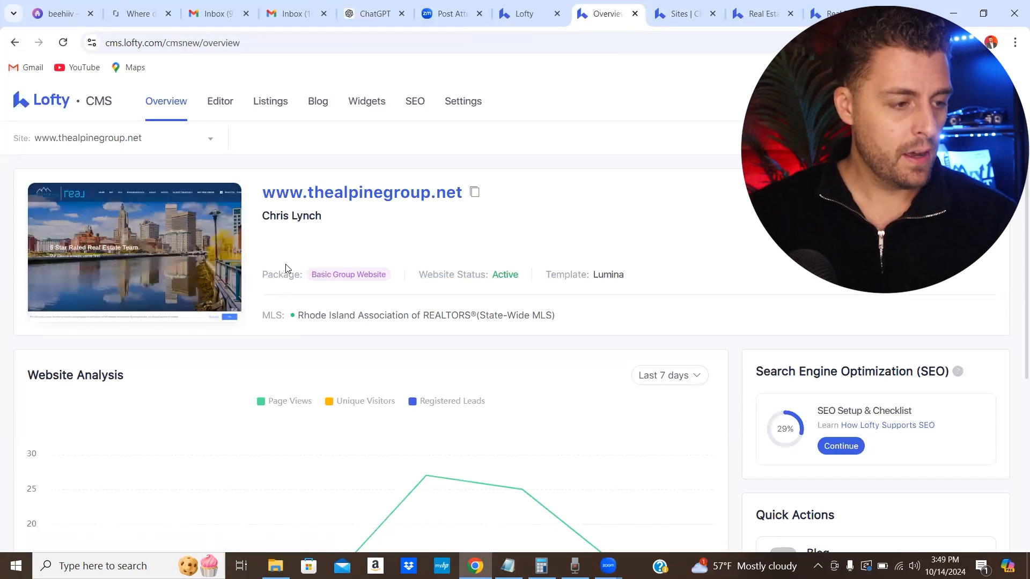
scroll(536, 242, down, 6)
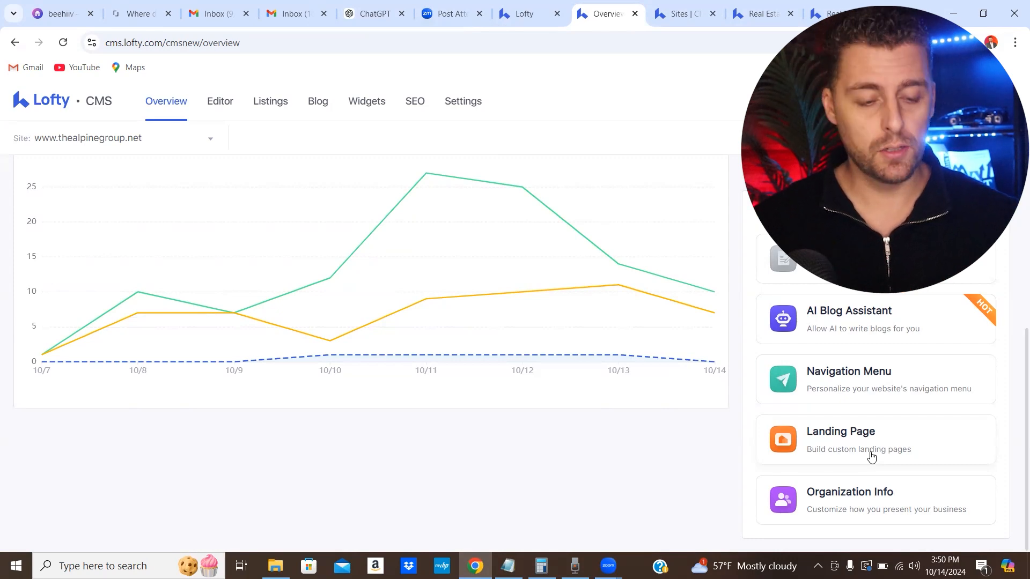
scroll(740, 470, up, 3)
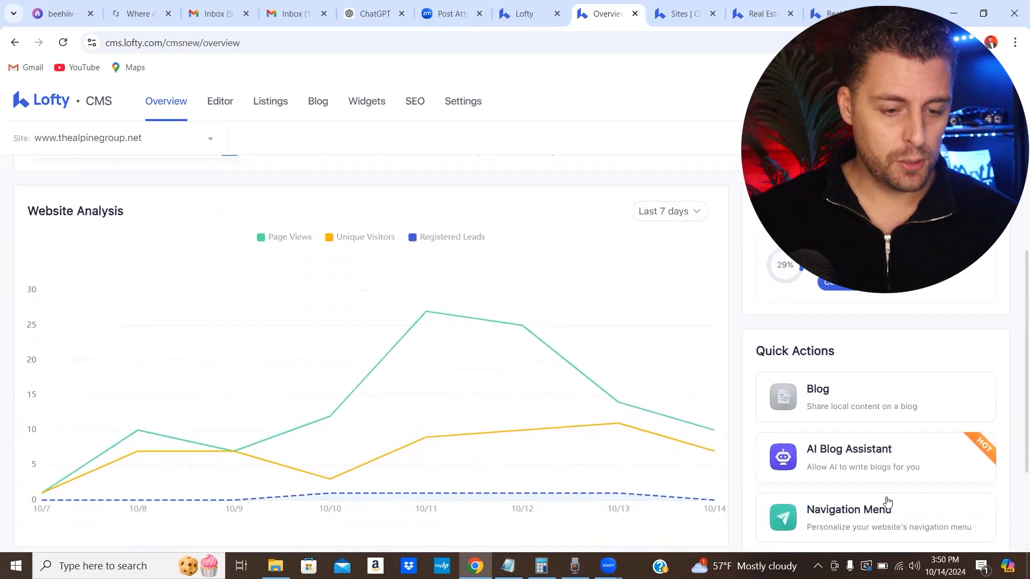
scroll(888, 501, down, 3)
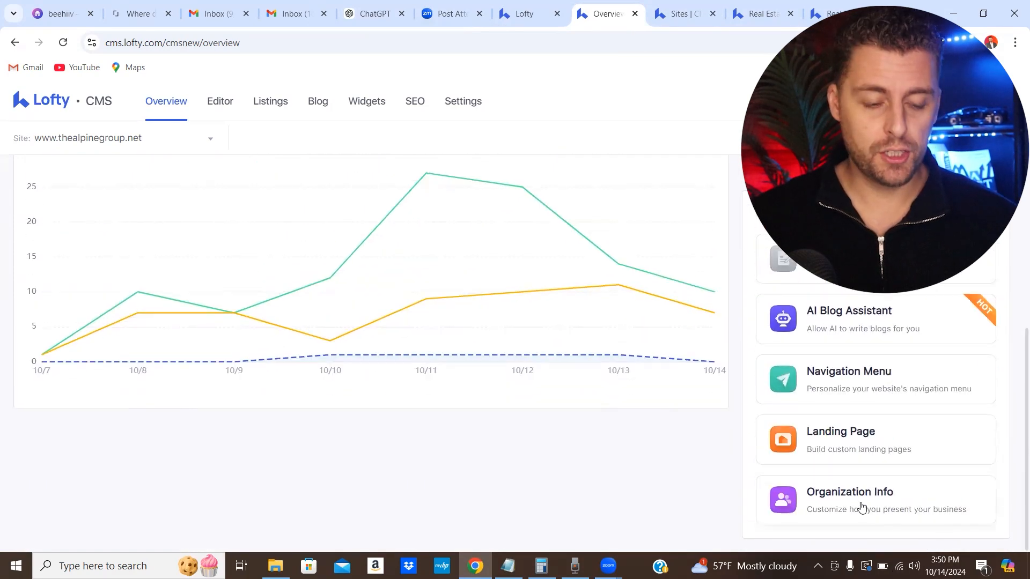
scroll(777, 526, up, 6)
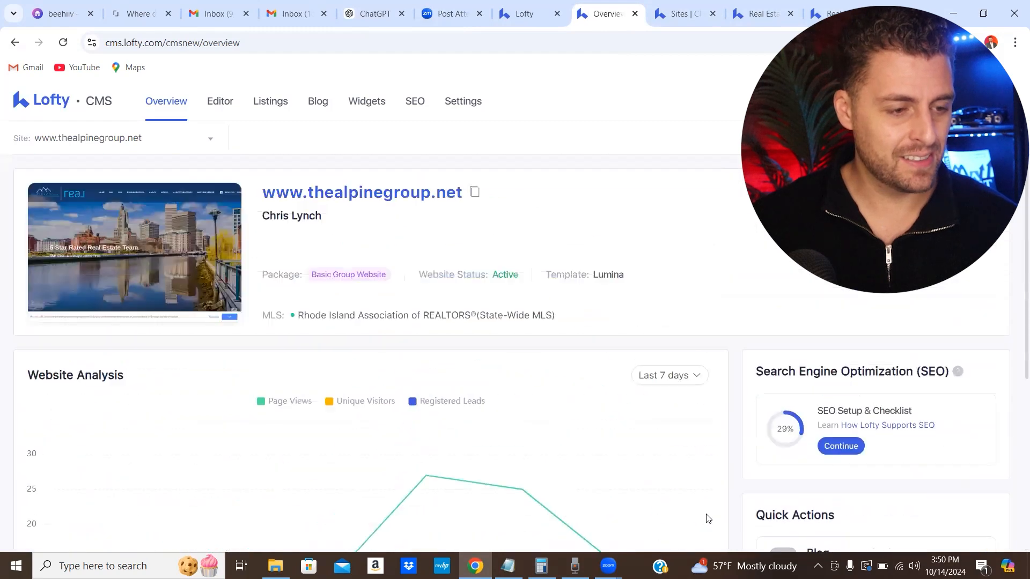
Open the site's page editor and examine the homepage's hero banner, search bar and Featured Listings block controls
click(222, 102)
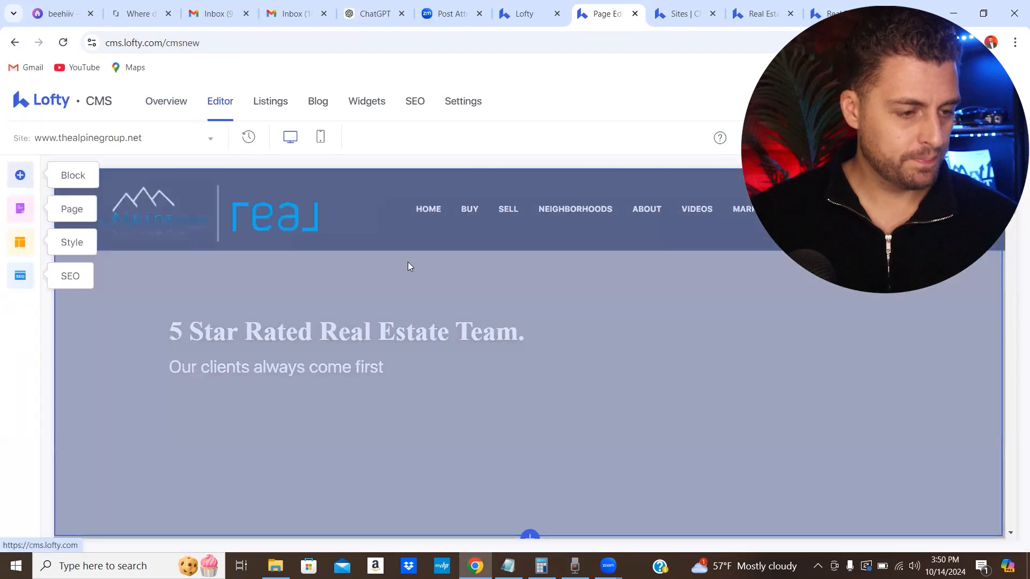
scroll(348, 244, down, 5)
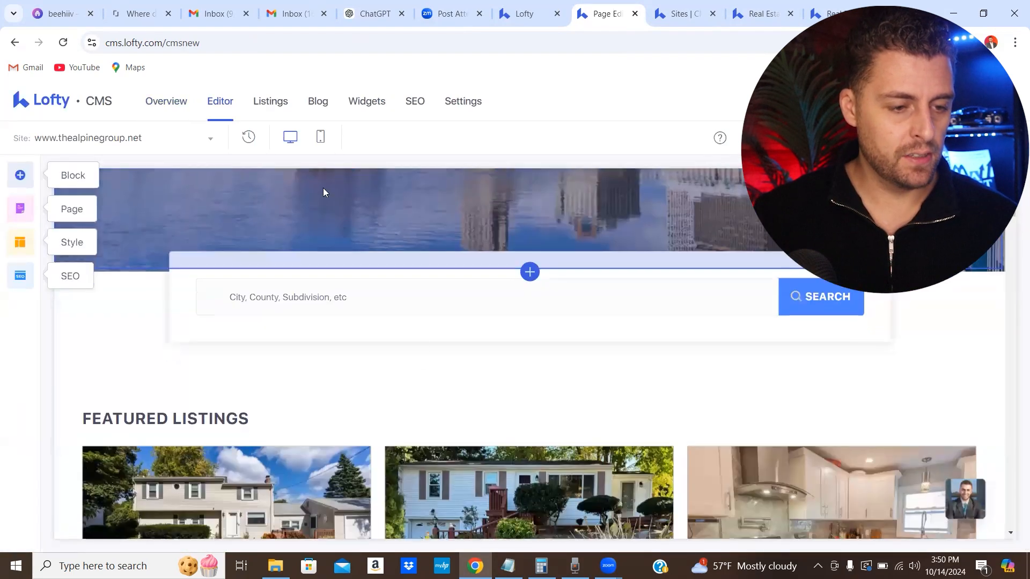
scroll(494, 373, up, 2)
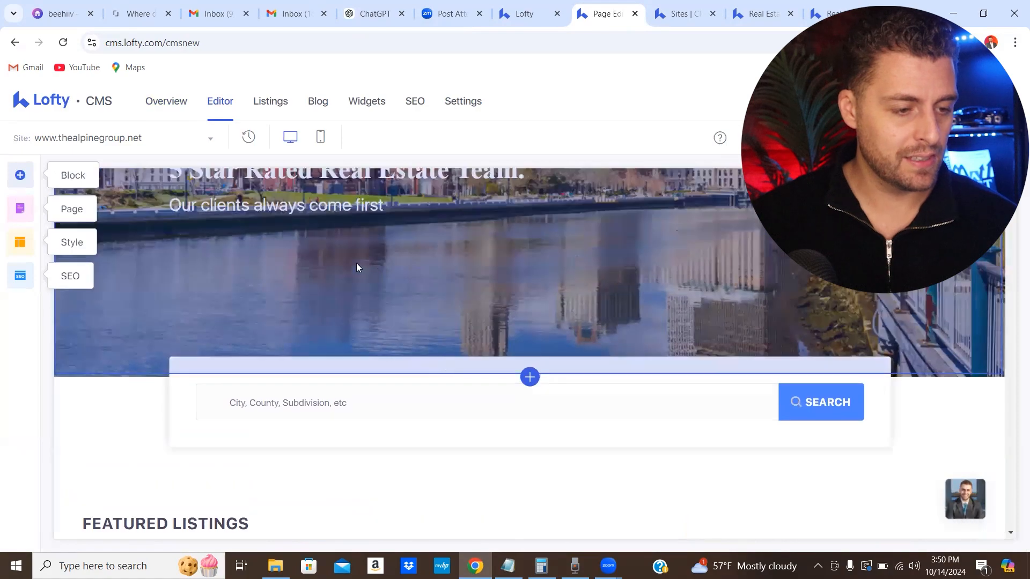
scroll(538, 331, up, 3)
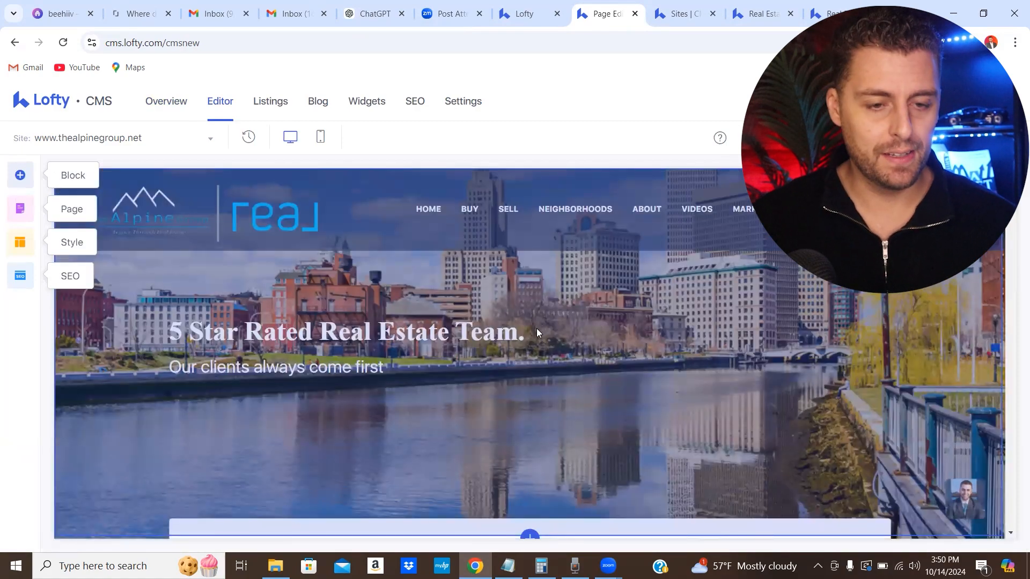
scroll(540, 327, down, 4)
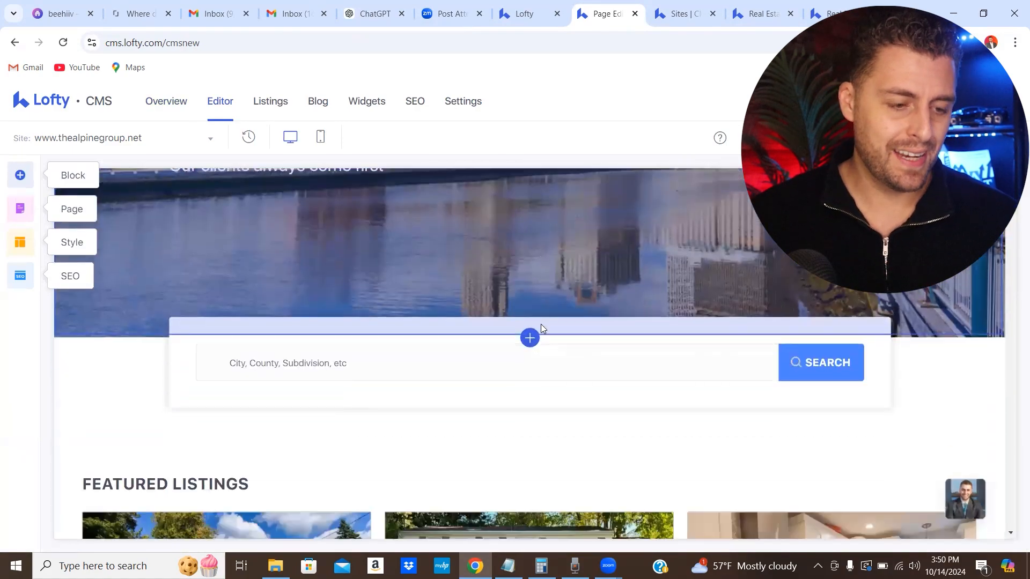
scroll(541, 324, down, 1)
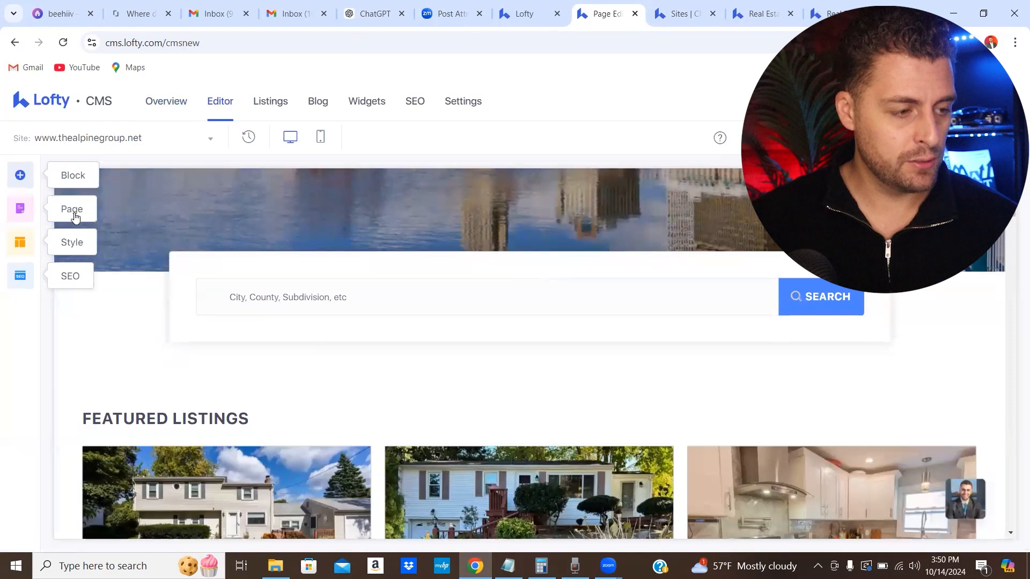
scroll(308, 306, down, 4)
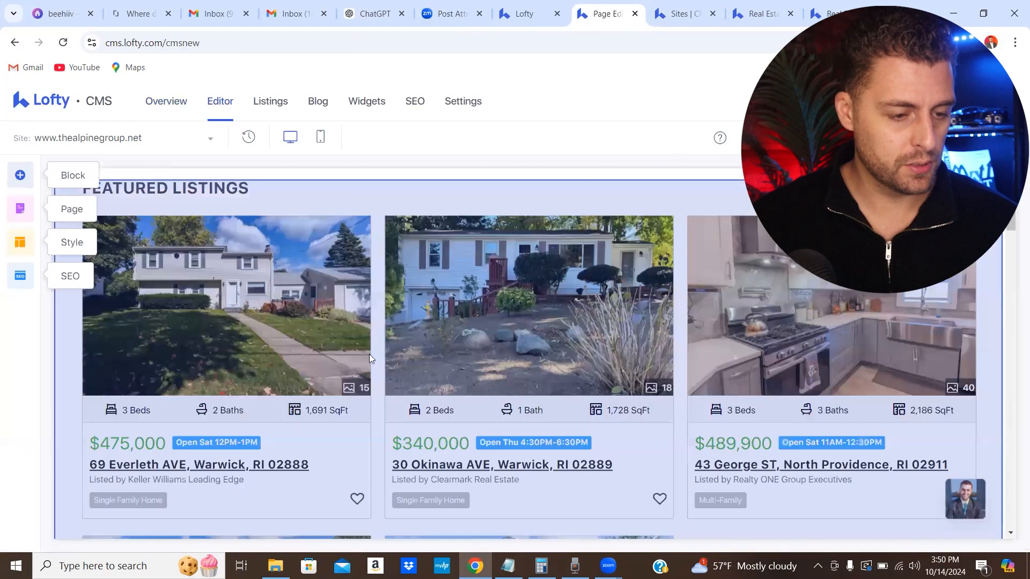
scroll(648, 325, up, 2)
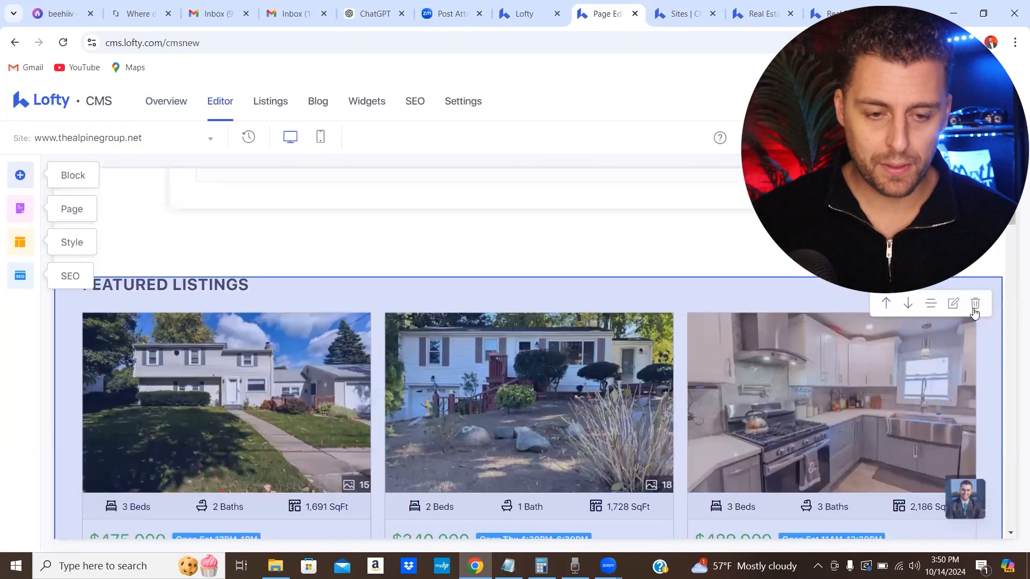
mouse_move(932, 304)
mouse_down()
mouse_move(930, 292)
mouse_move(937, 316)
mouse_up()
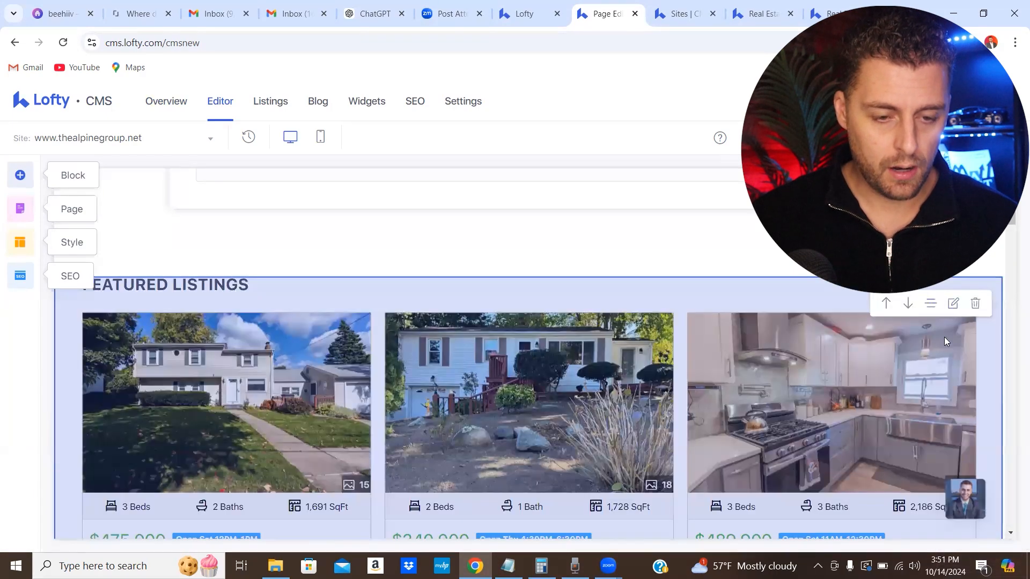
Examine the homepage's header and hero banner, and activate the property search field below it
scroll(731, 279, up, 5)
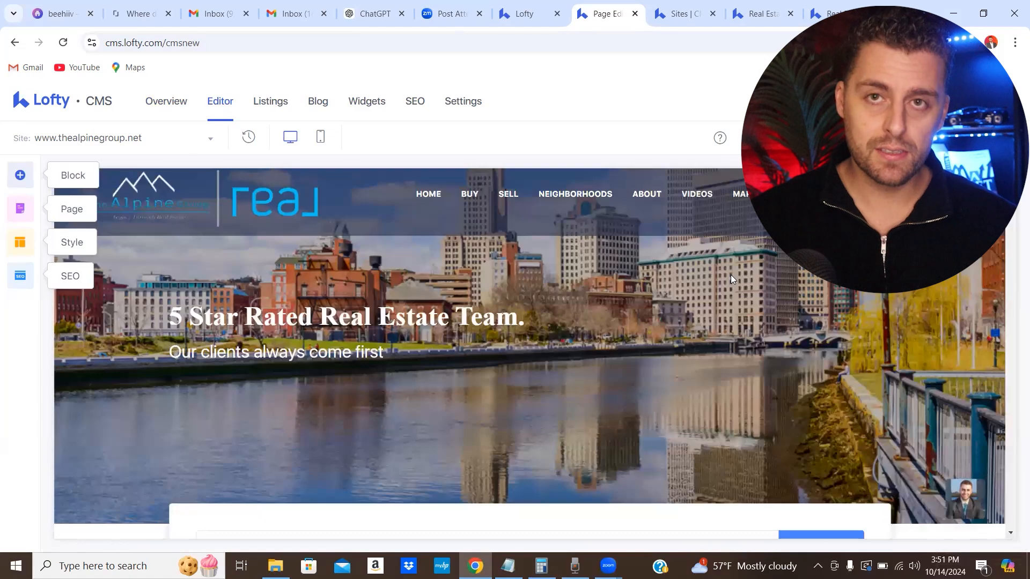
scroll(612, 252, down, 1)
scroll(553, 279, up, 1)
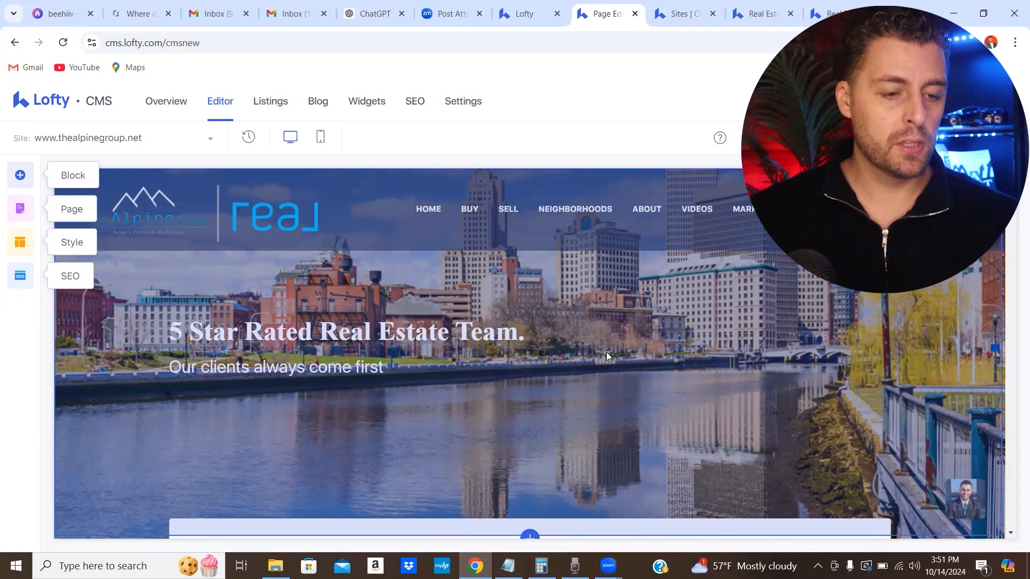
scroll(617, 238, down, 1)
scroll(457, 275, down, 1)
scroll(498, 289, up, 2)
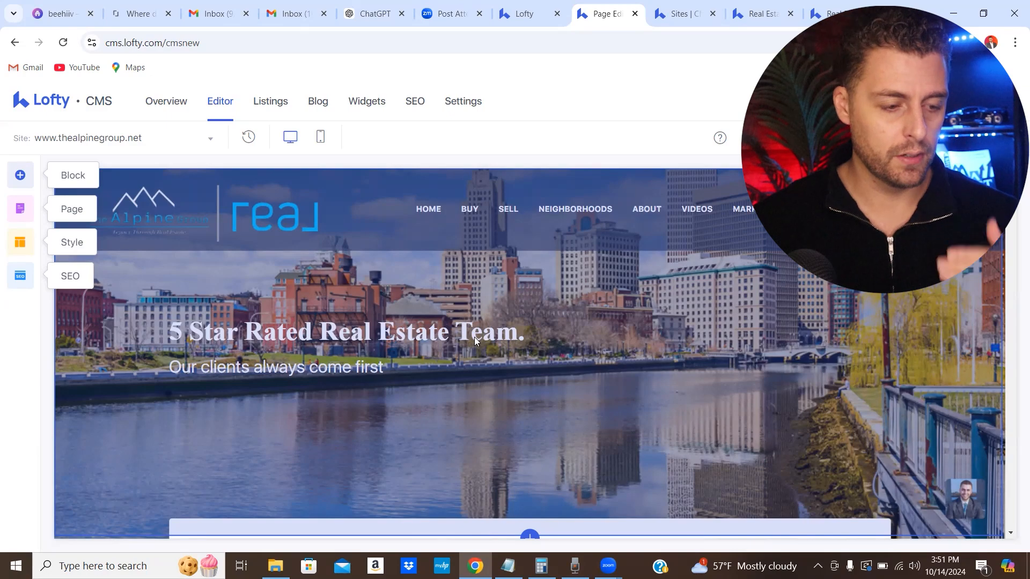
scroll(558, 406, down, 3)
click(340, 433)
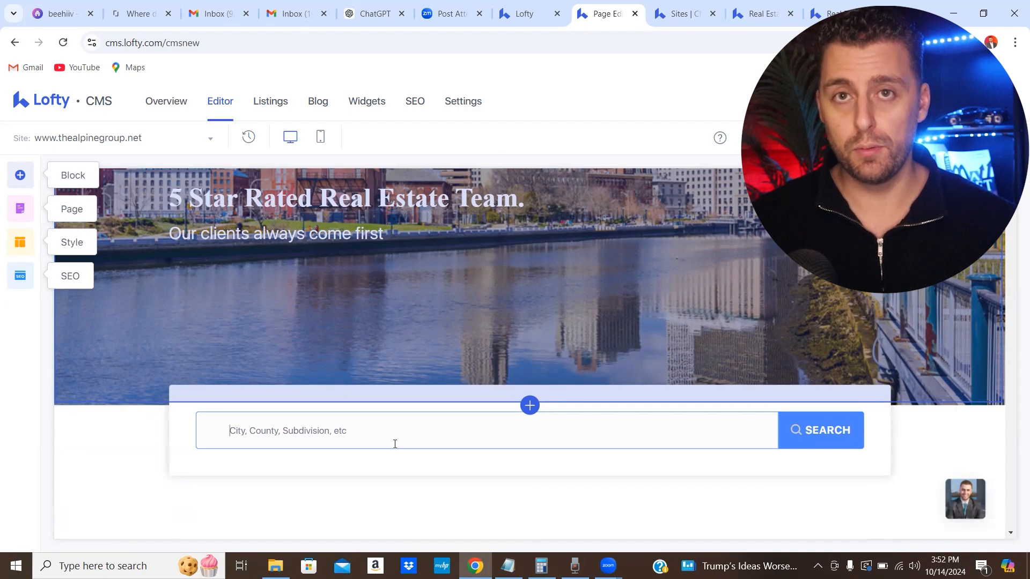
Examine the homepage's Featured Listings, home valuation report, Meet The Team and Recently Sold blocks
scroll(373, 390, down, 5)
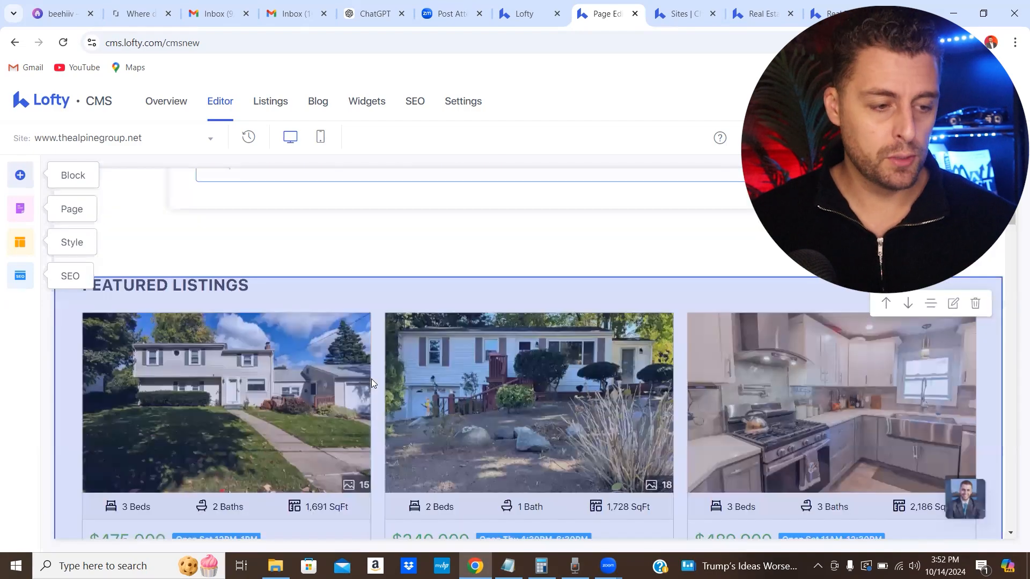
scroll(371, 379, down, 3)
scroll(184, 352, down, 6)
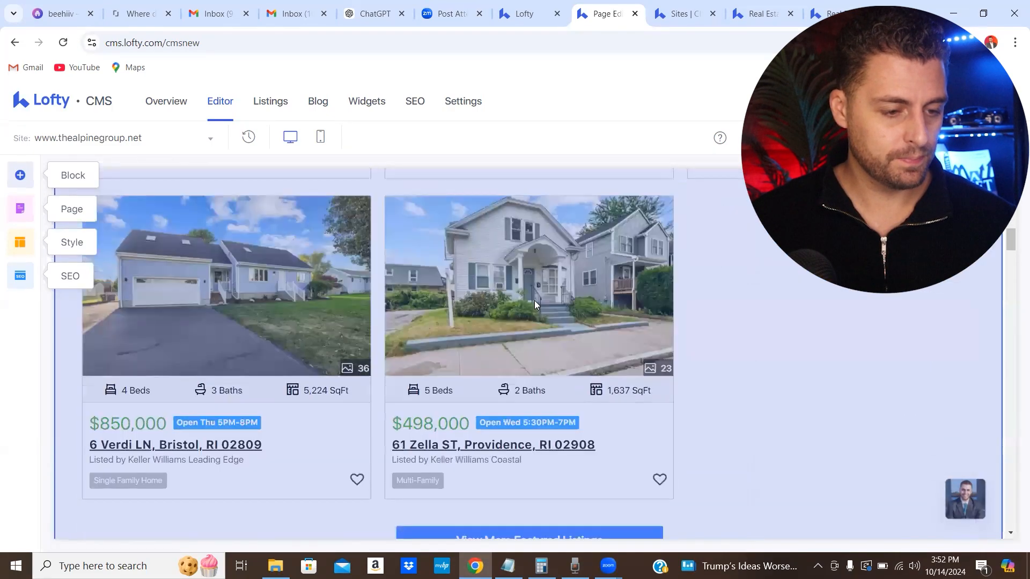
scroll(535, 304, down, 8)
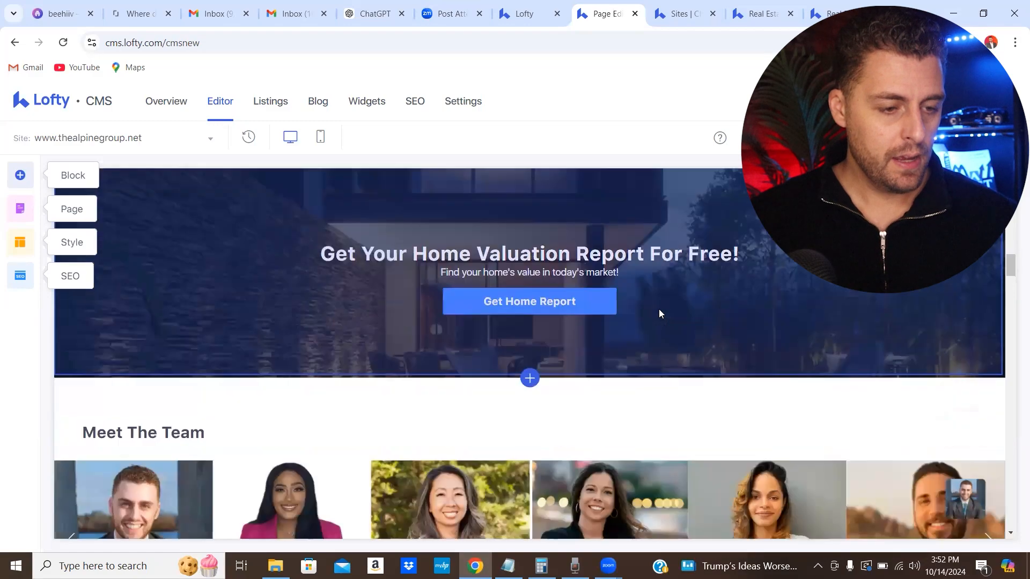
scroll(671, 320, up, 1)
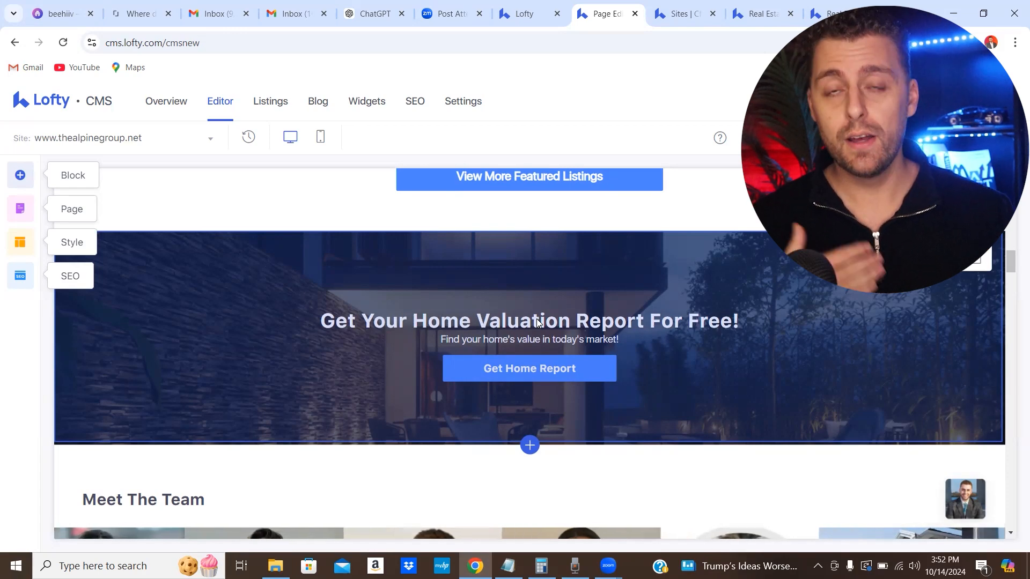
scroll(647, 289, down, 5)
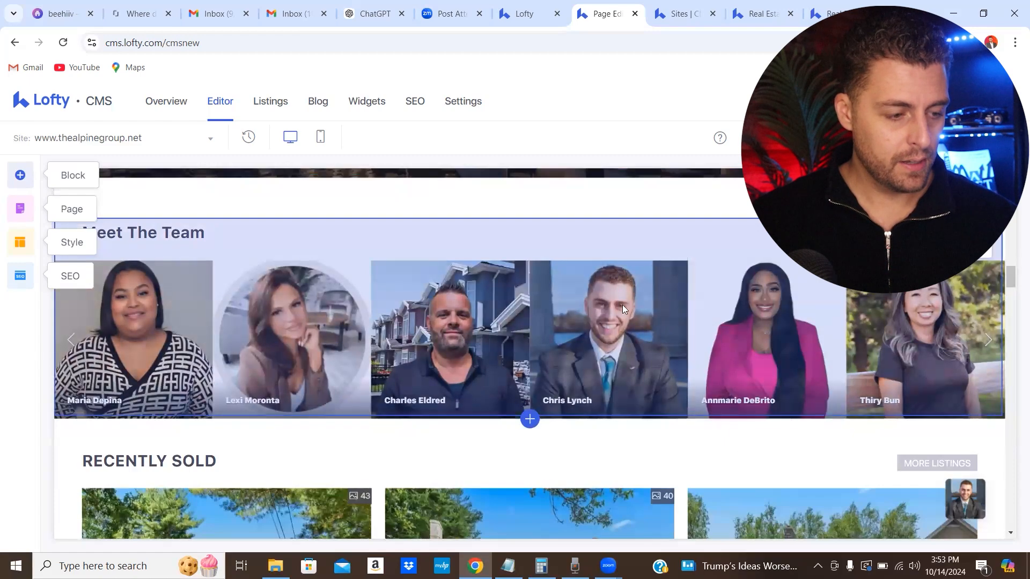
scroll(646, 306, down, 4)
scroll(471, 324, down, 2)
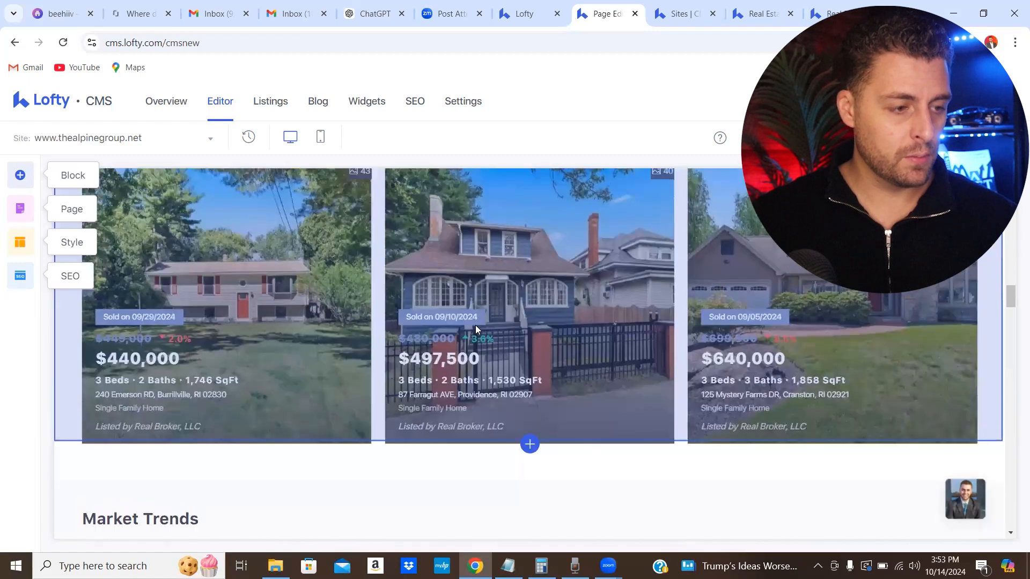
scroll(475, 325, up, 1)
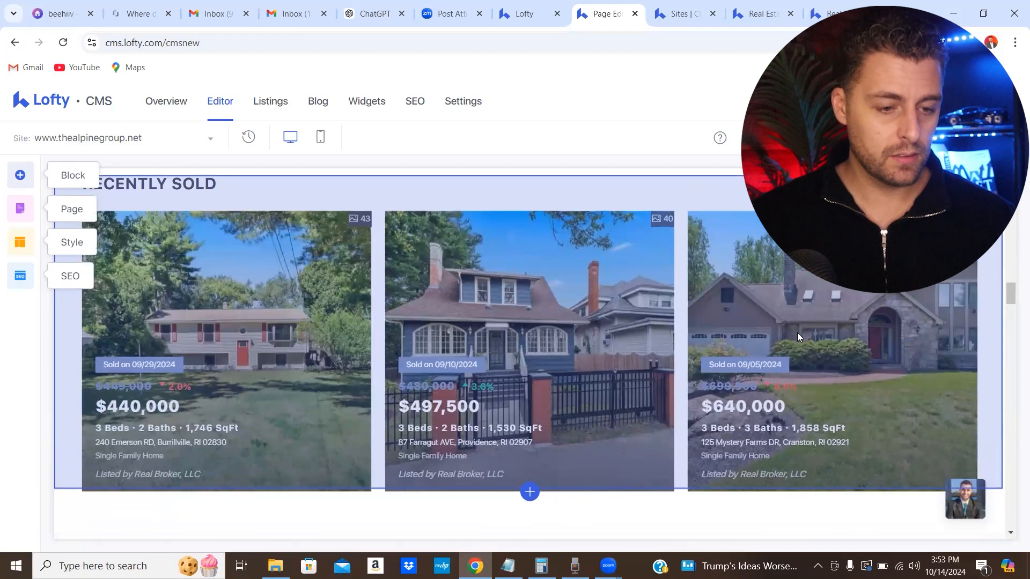
Examine the homepage's Market Trends, call-to-action cards, neighborhood tiles, My Blogs and footer sections
scroll(797, 335, down, 7)
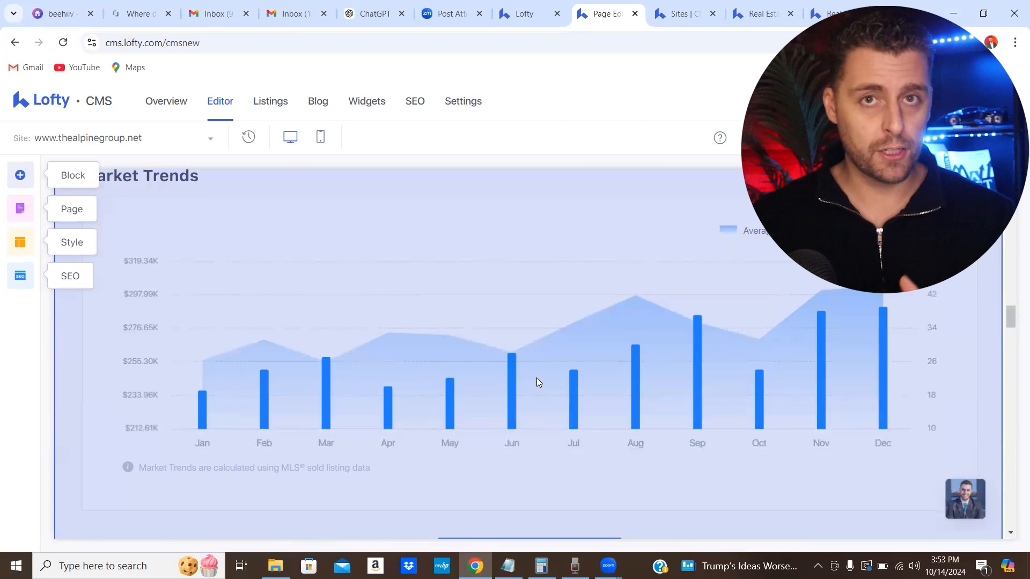
scroll(528, 389, down, 2)
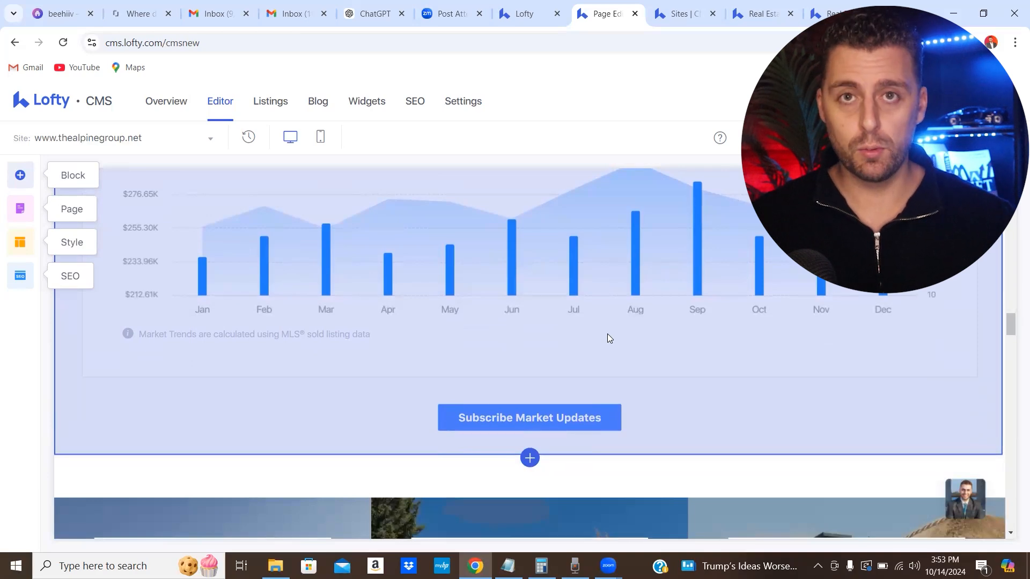
scroll(608, 333, down, 5)
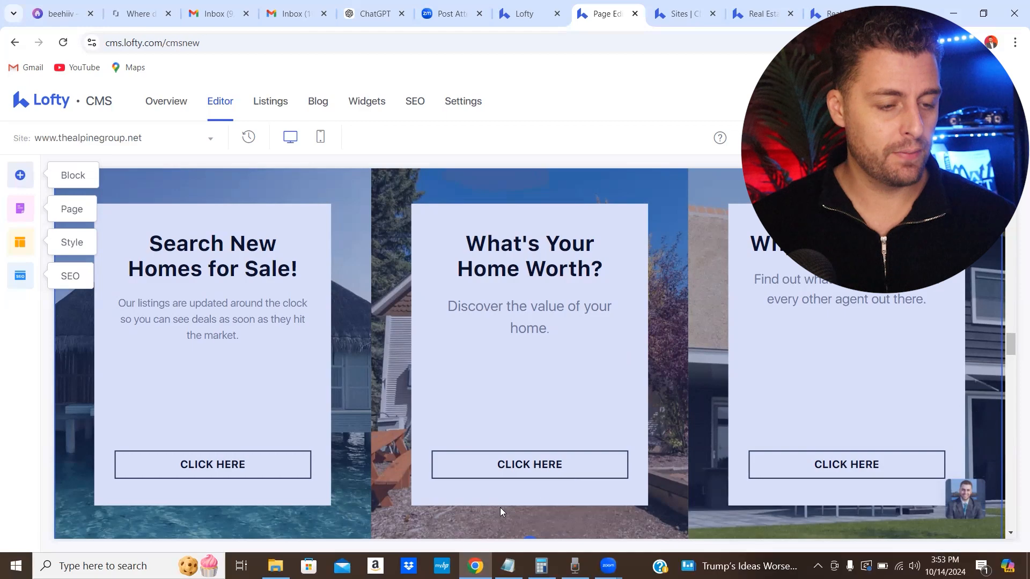
scroll(518, 504, down, 10)
scroll(596, 388, down, 10)
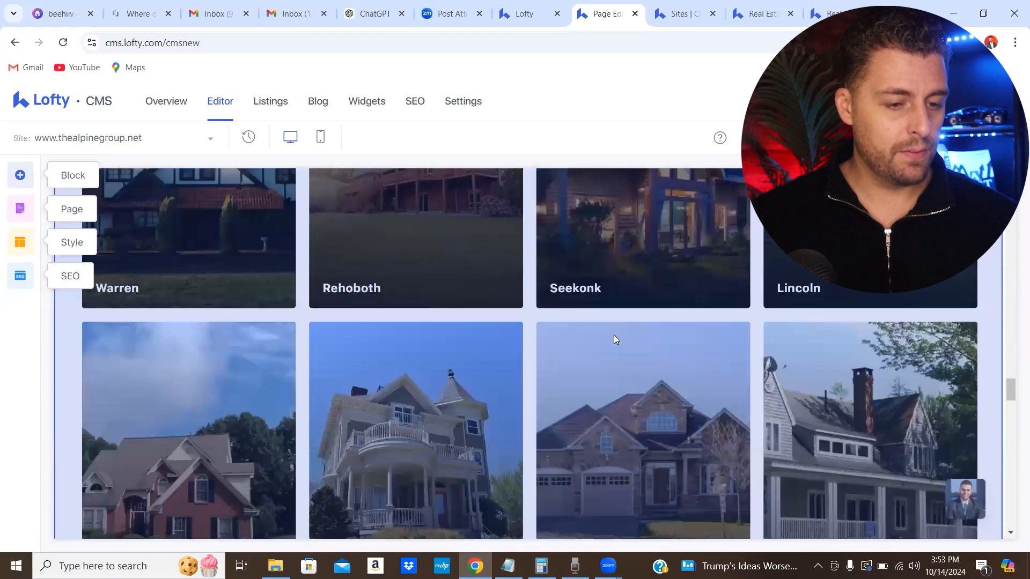
scroll(627, 328, down, 6)
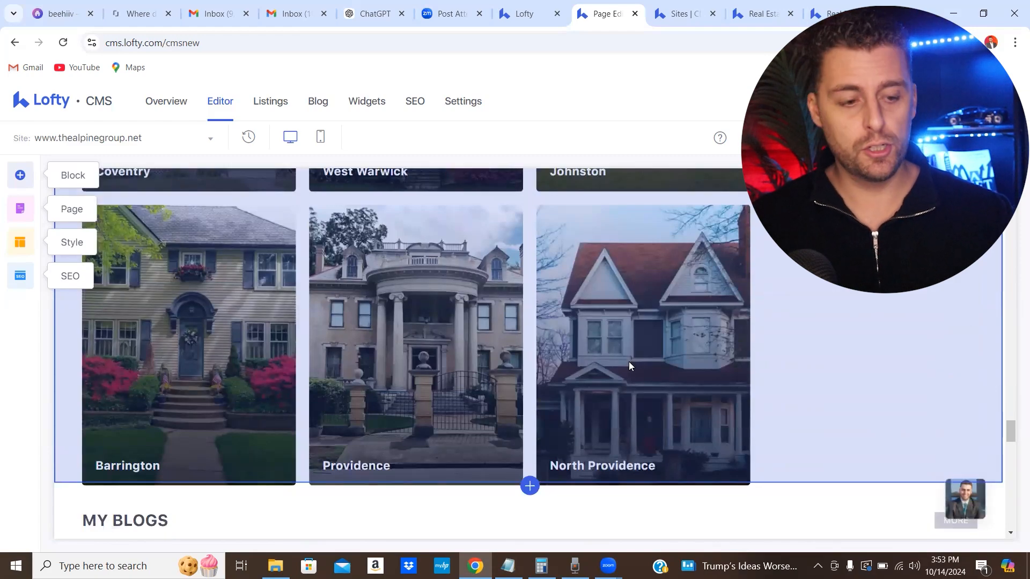
scroll(629, 342, down, 4)
scroll(628, 339, down, 3)
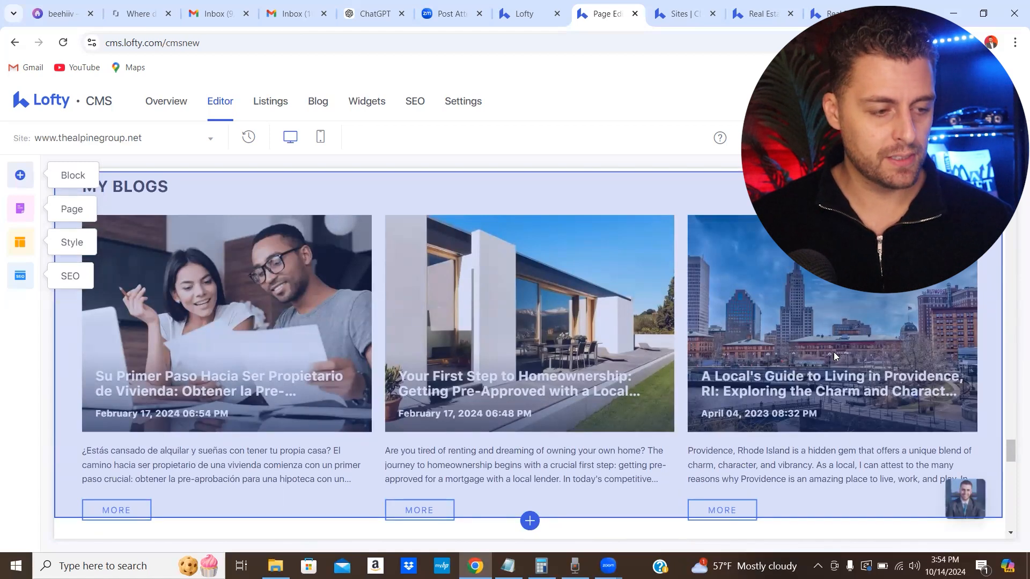
scroll(686, 344, down, 8)
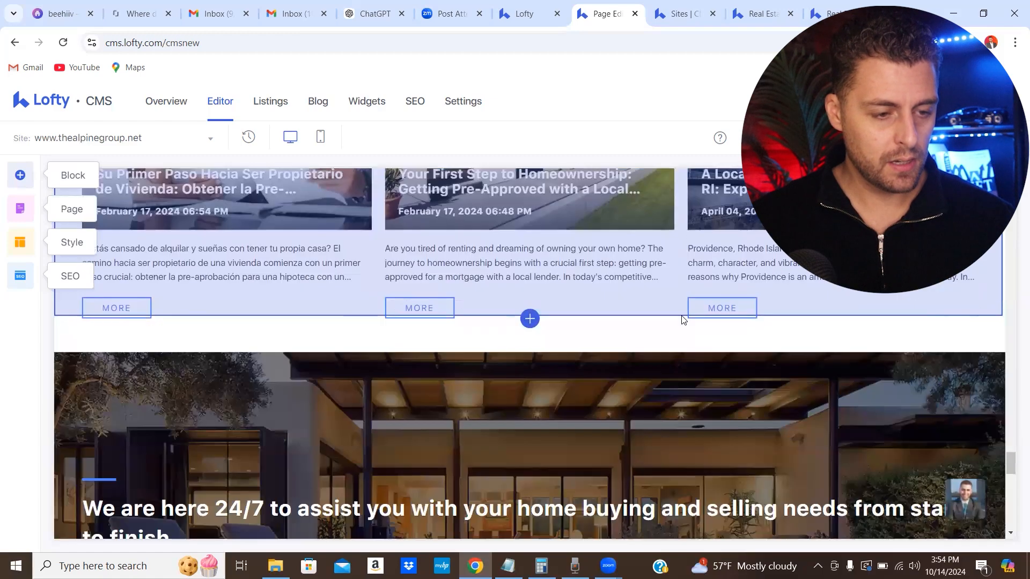
scroll(681, 317, down, 10)
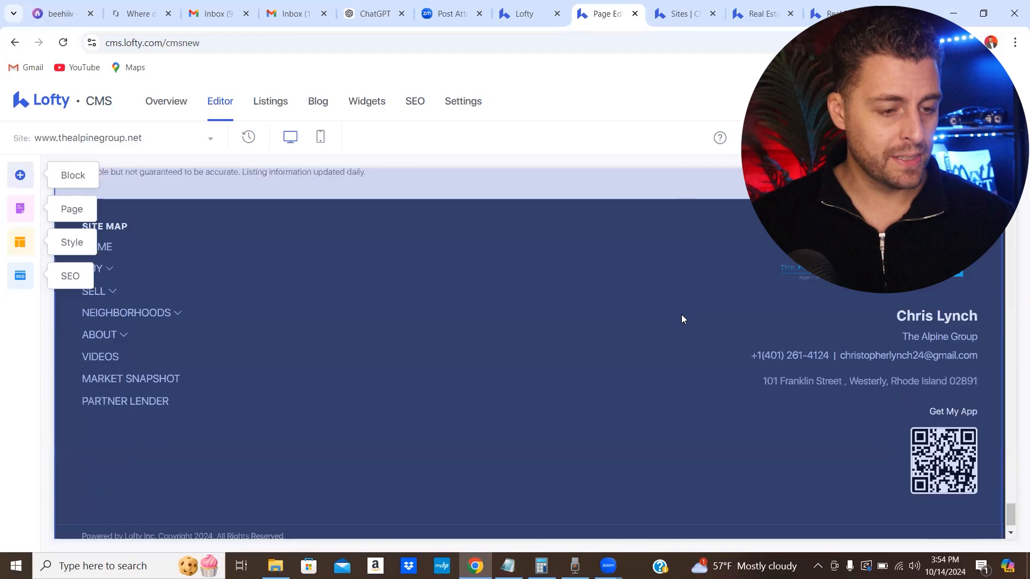
Examine the homepage's unconfigured quick-search and partner blocks, its footer site map, and the neighborhood tiles in the editor
scroll(564, 332, up, 5)
scroll(537, 325, up, 1)
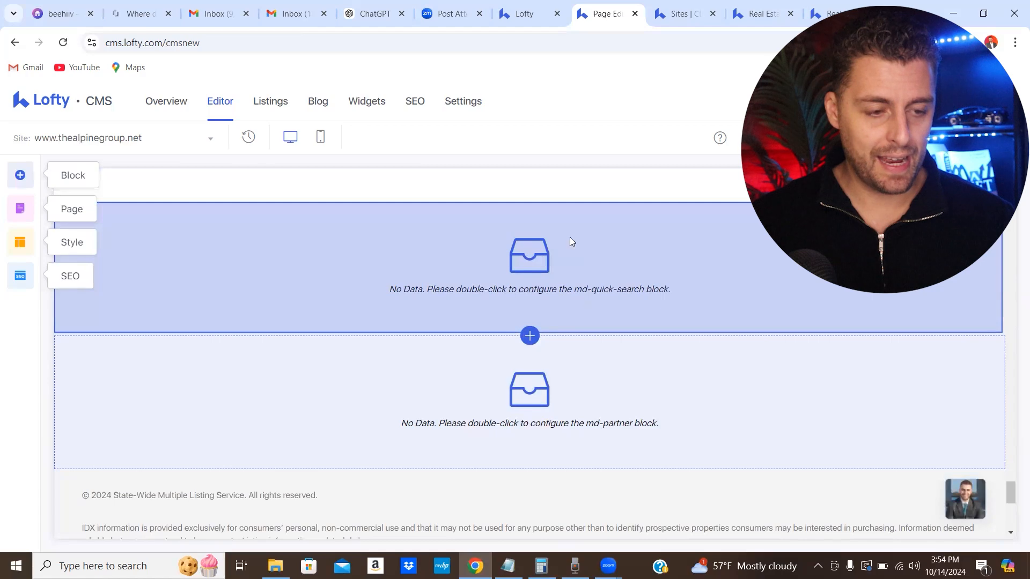
scroll(611, 311, down, 5)
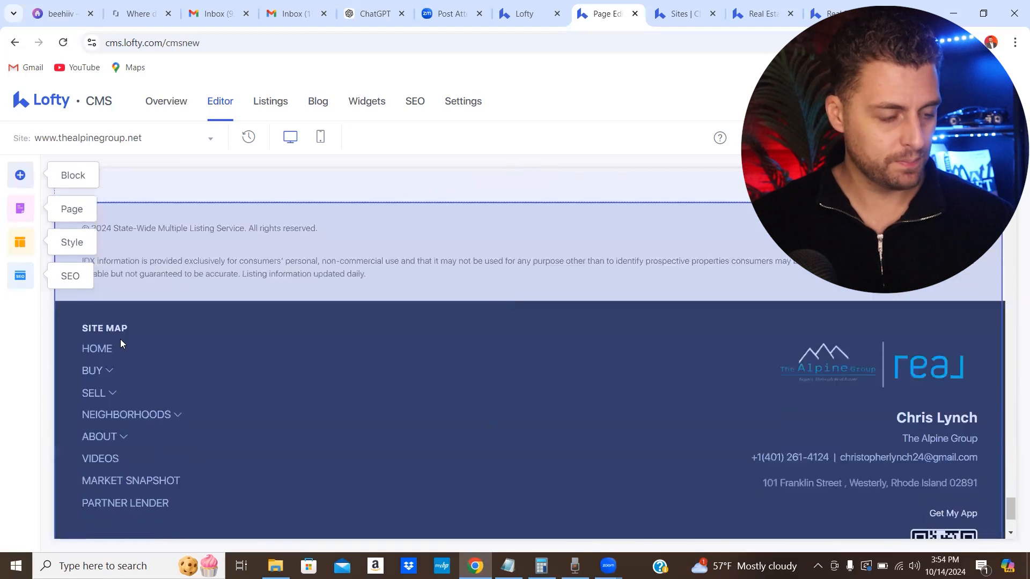
scroll(599, 382, up, 15)
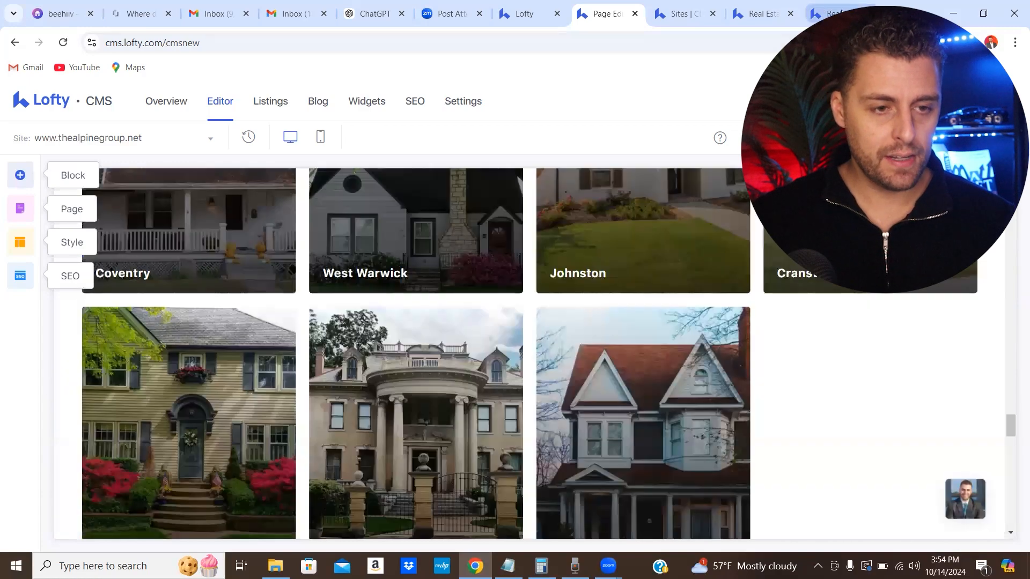
Switch to the live thealpinegroup.net homepage and examine its Featured Listings down to the home valuation banner
click(837, 13)
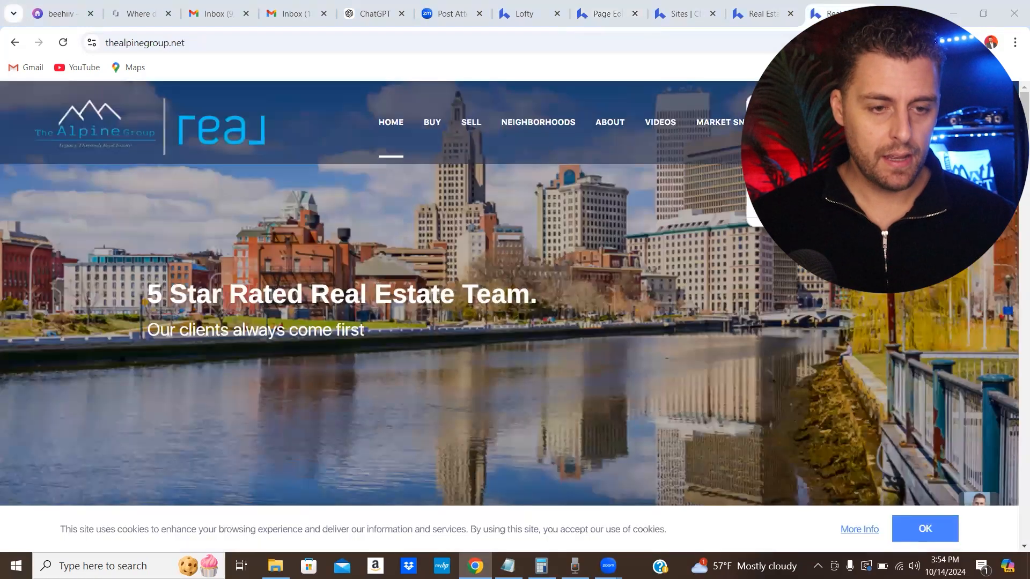
scroll(484, 273, down, 10)
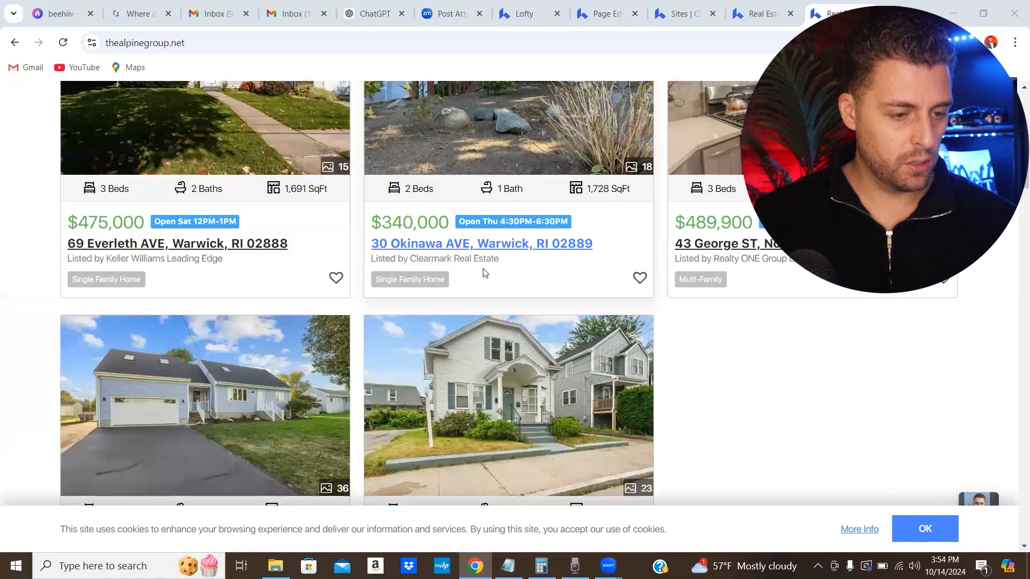
scroll(240, 235, down, 4)
scroll(443, 276, down, 5)
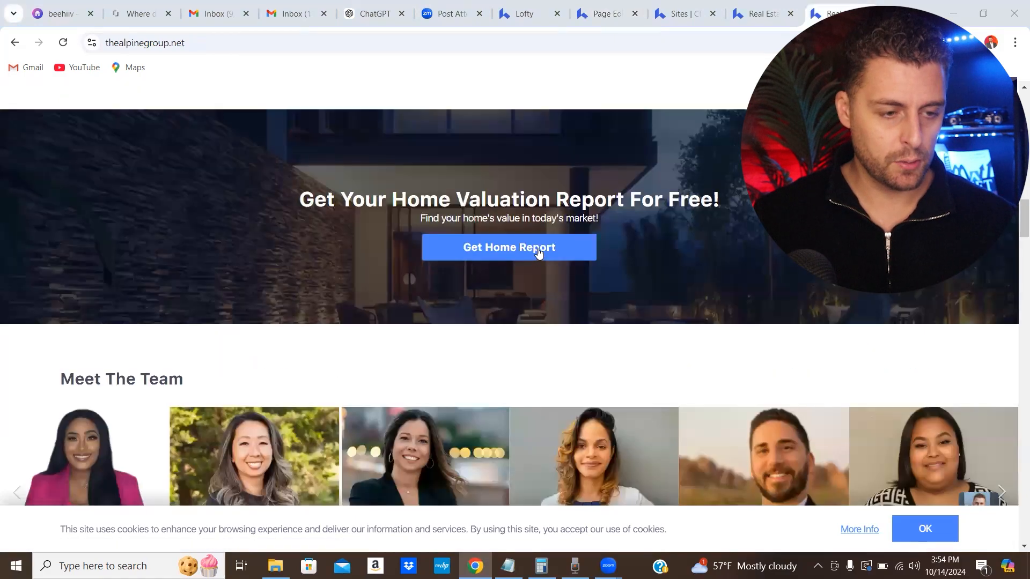
Open the free home valuation report page and examine its address form and three-step process
click(538, 248)
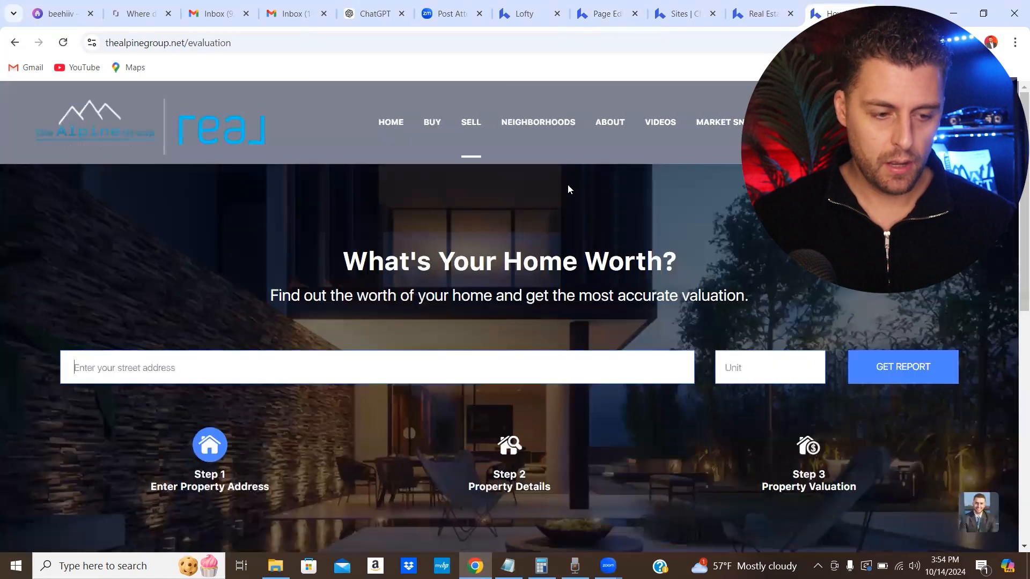
scroll(340, 278, down, 3)
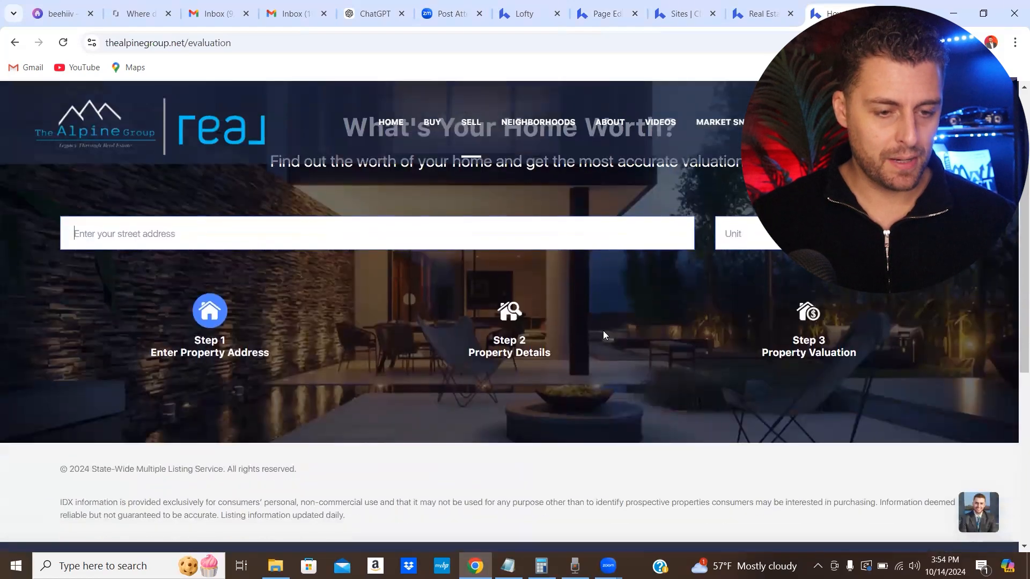
scroll(537, 322, down, 5)
scroll(475, 308, up, 7)
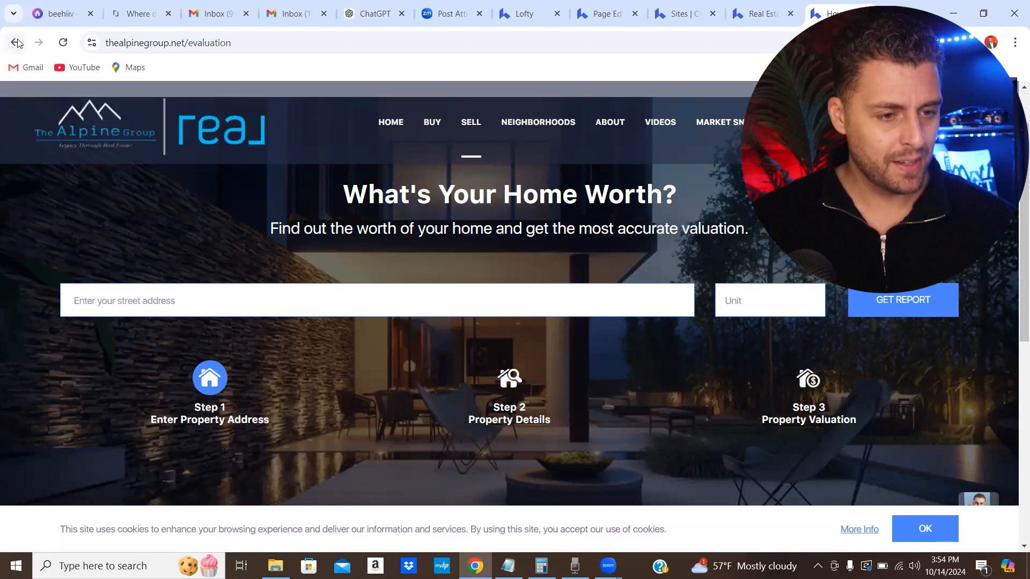
scroll(407, 333, up, 2)
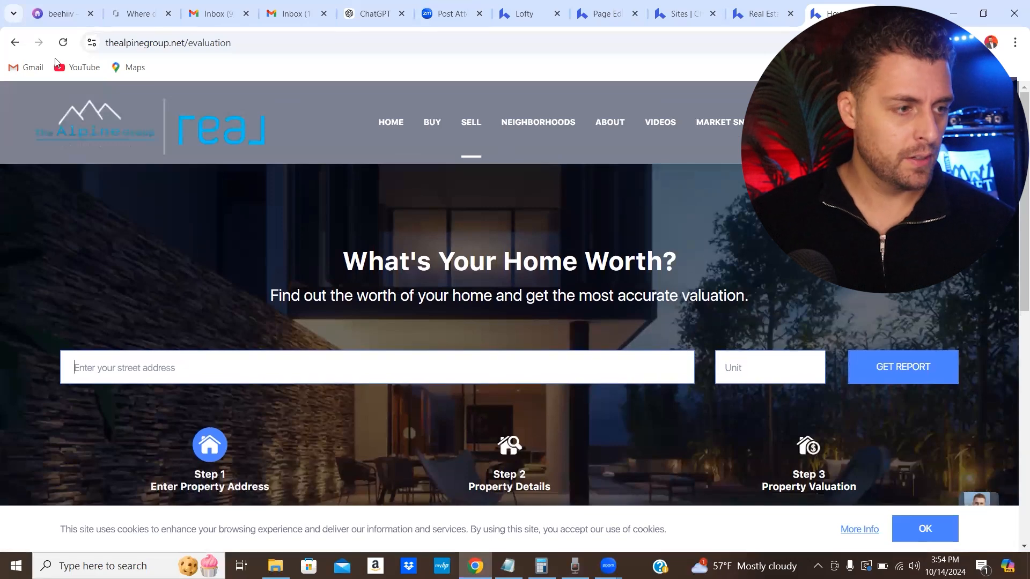
Return to the live homepage and examine its Recently Sold, Market Trends, call-to-action cards and neighborhood tiles
click(15, 41)
scroll(340, 111, down, 6)
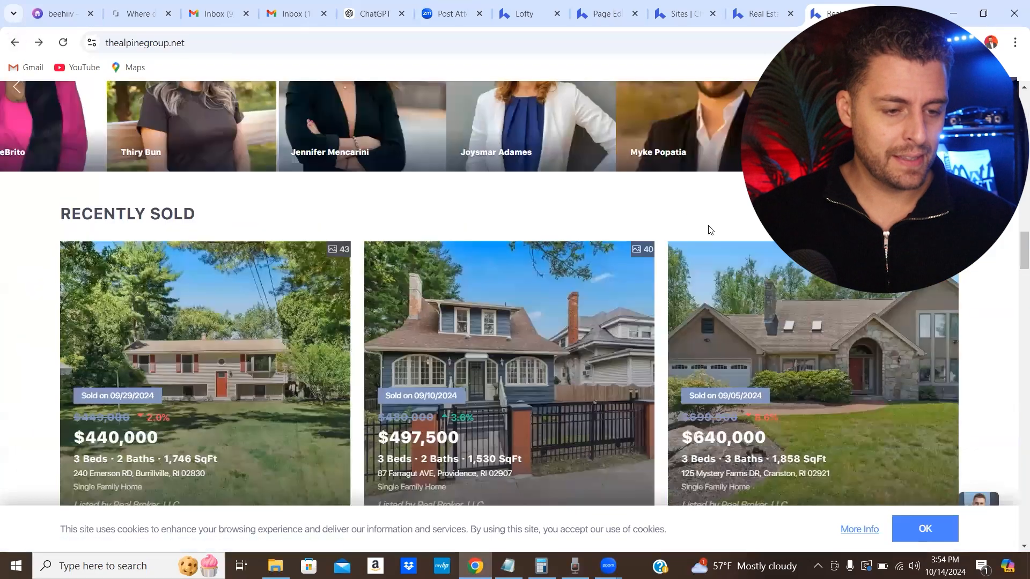
scroll(677, 292, down, 5)
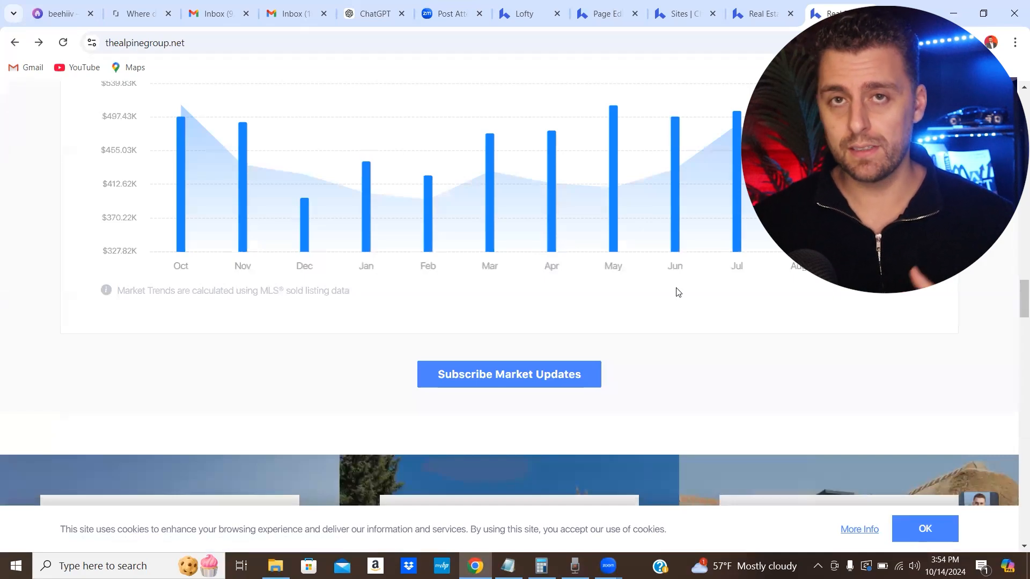
scroll(679, 301, down, 10)
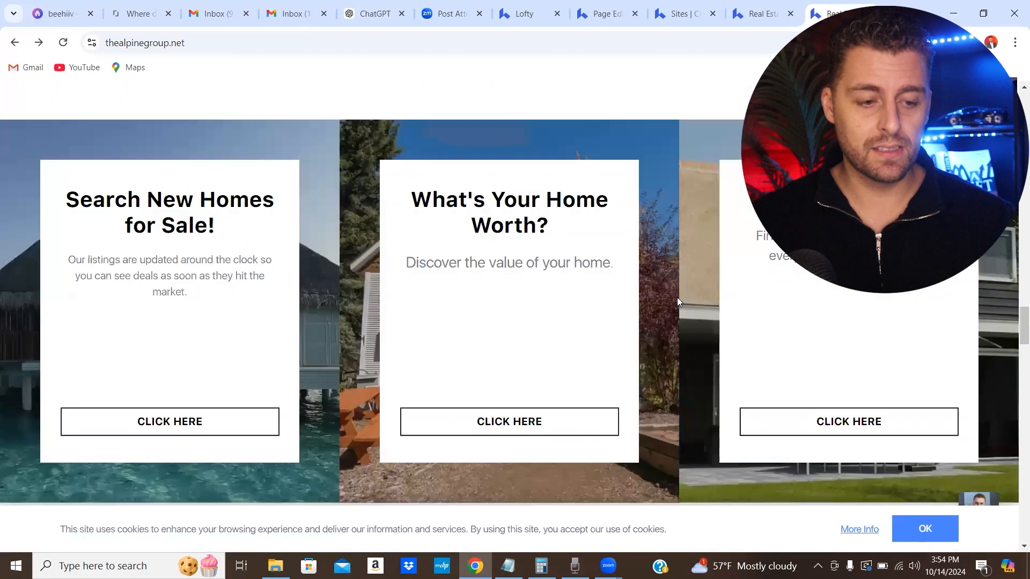
scroll(678, 302, down, 6)
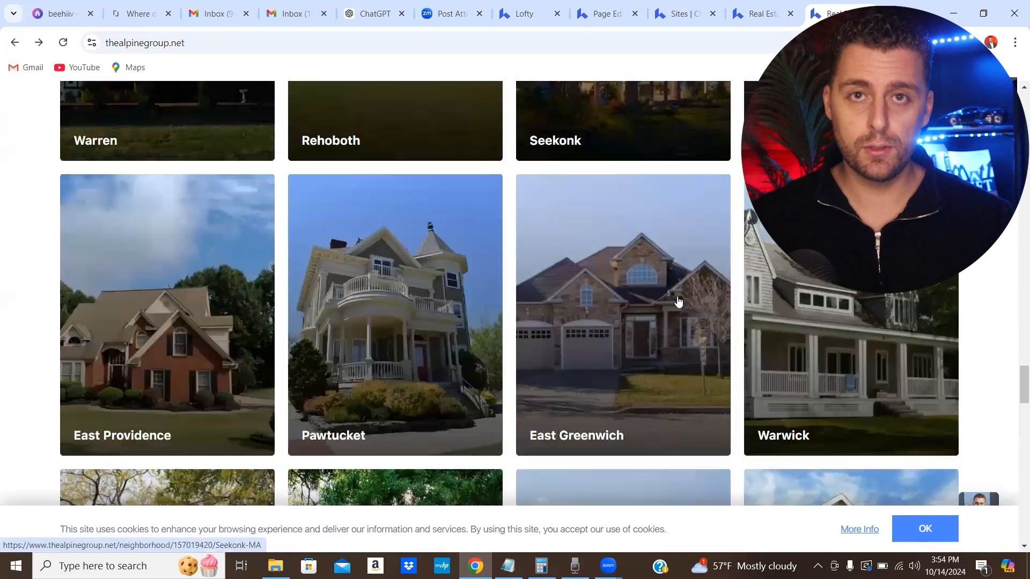
scroll(678, 301, down, 6)
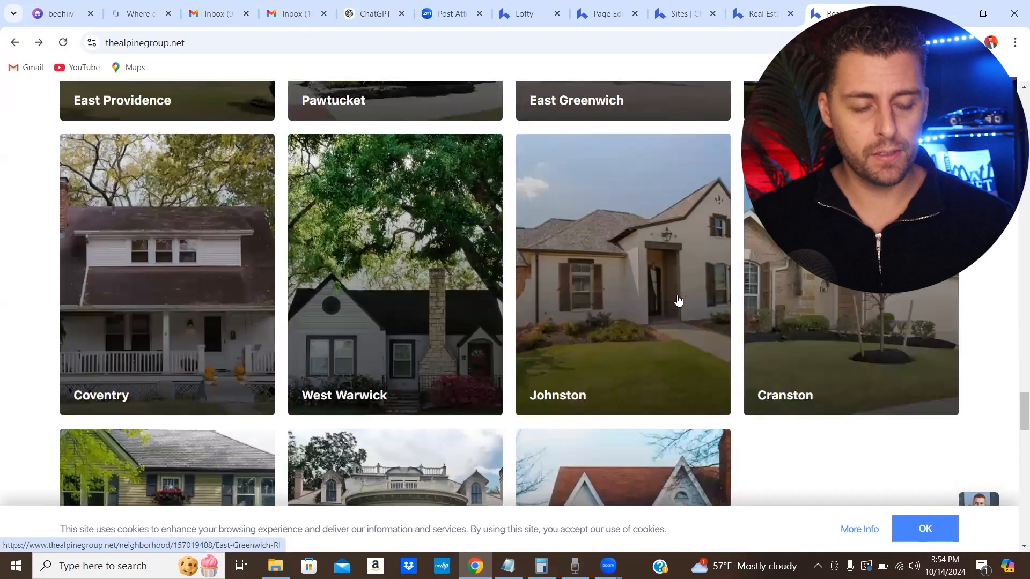
scroll(678, 300, down, 6)
scroll(678, 301, up, 6)
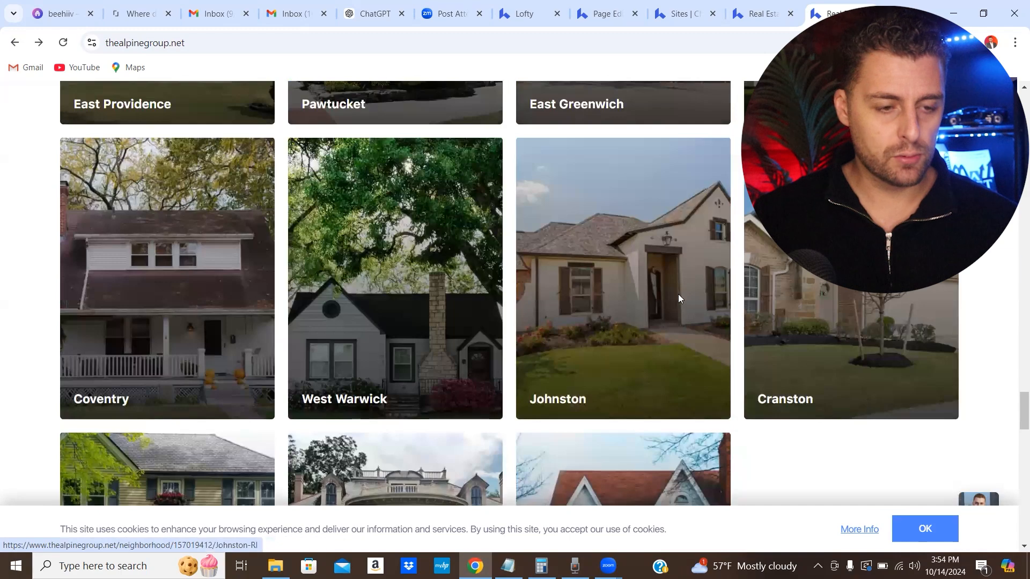
Review the live homepage's hero banner, property search bar and the start of its Featured Listings
scroll(678, 298, up, 20)
scroll(678, 294, up, 4)
scroll(676, 290, up, 15)
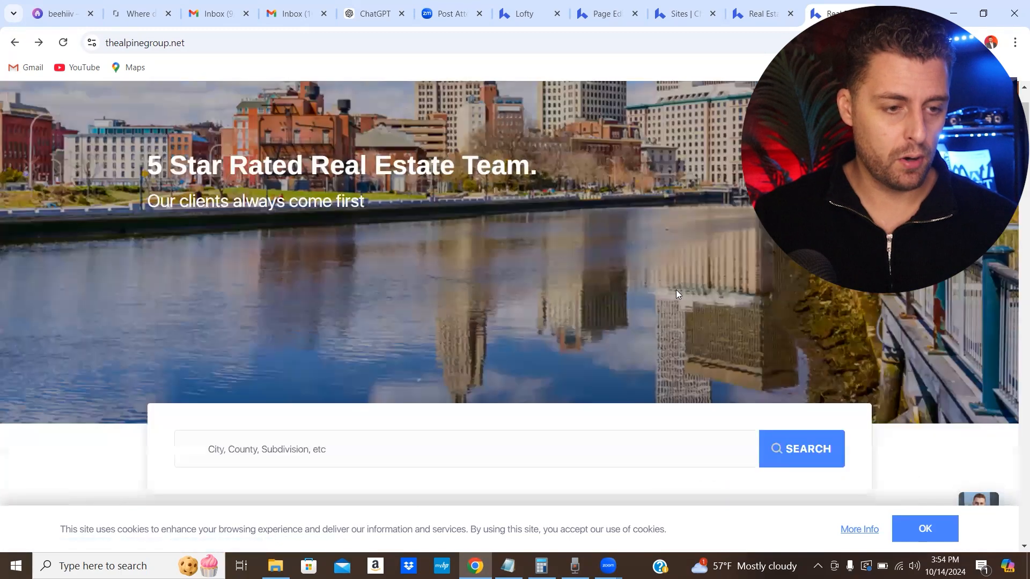
scroll(622, 249, up, 3)
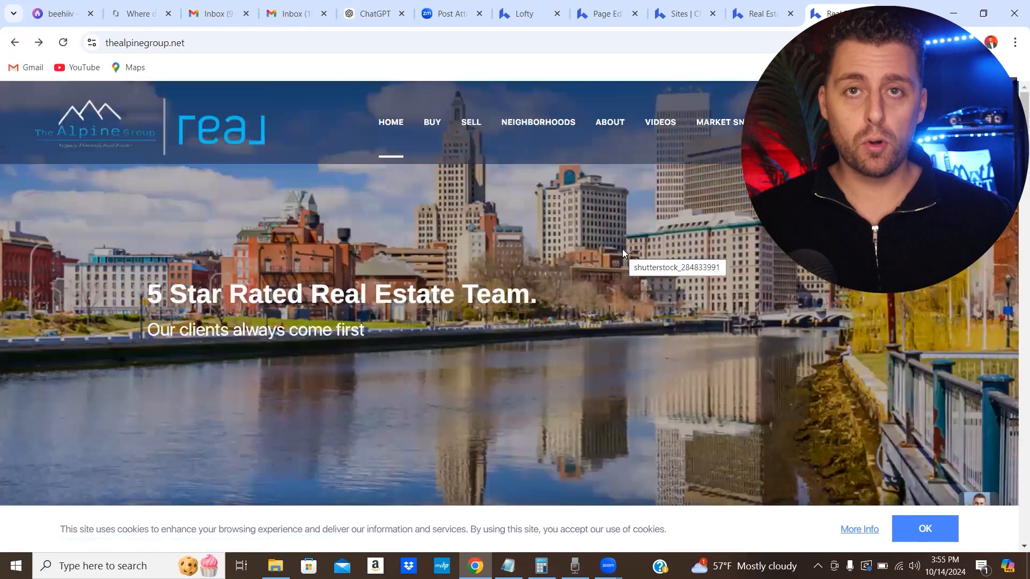
scroll(623, 252, down, 8)
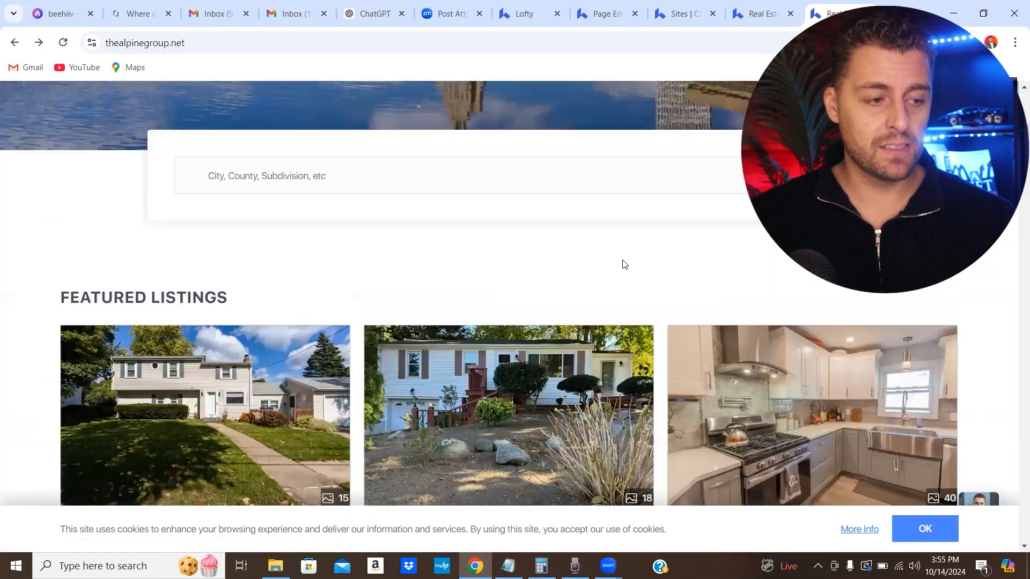
scroll(626, 260, up, 5)
scroll(626, 260, up, 3)
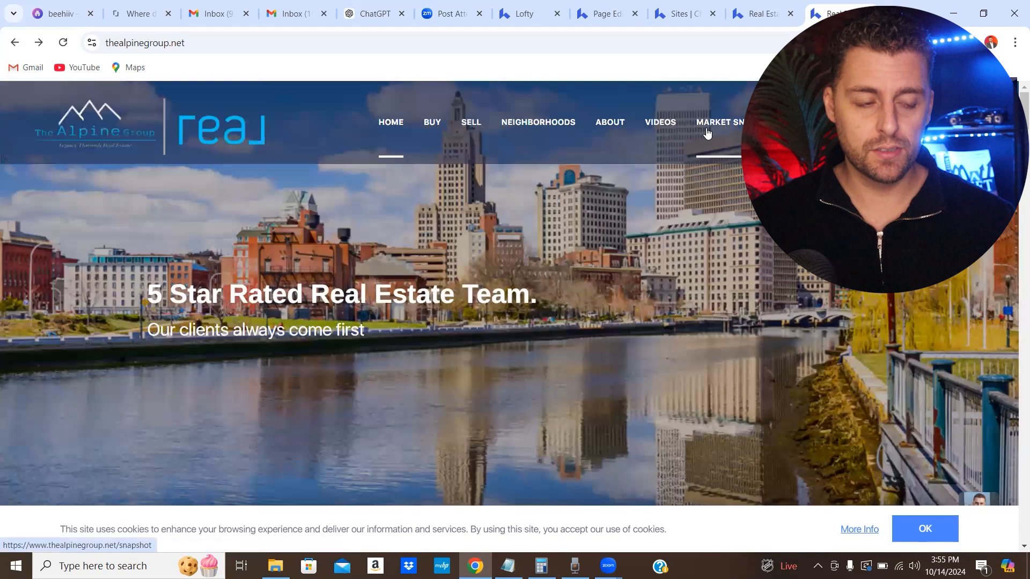
Open the live site's Videos page from the site navigation
mouse_move(514, 130)
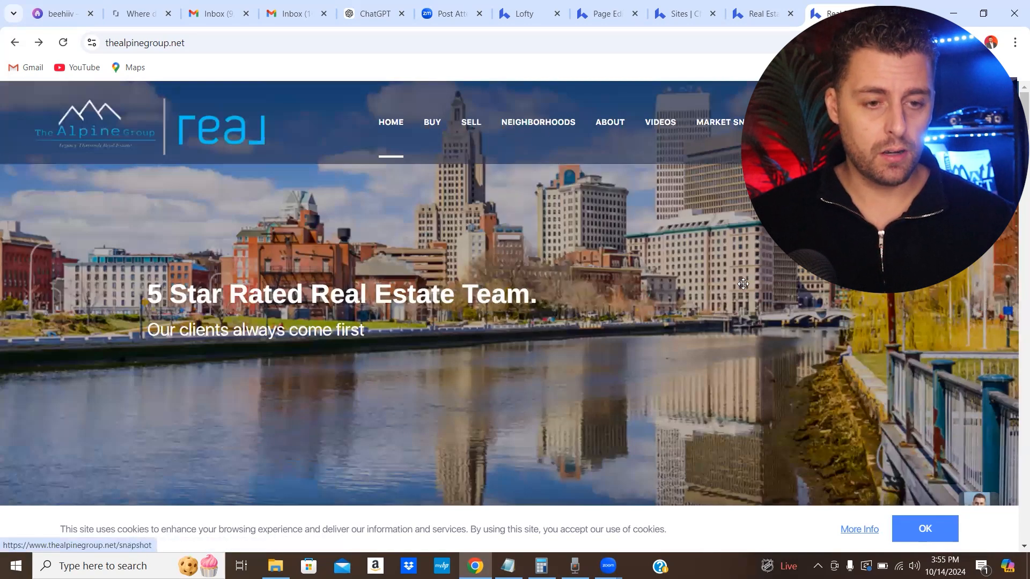
drag(743, 284, 635, 424)
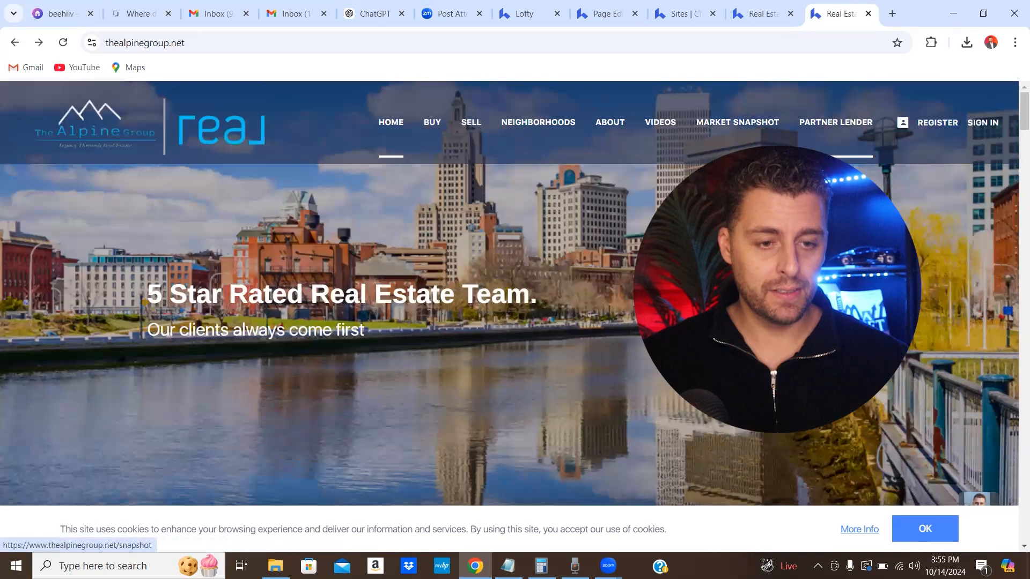
click(660, 126)
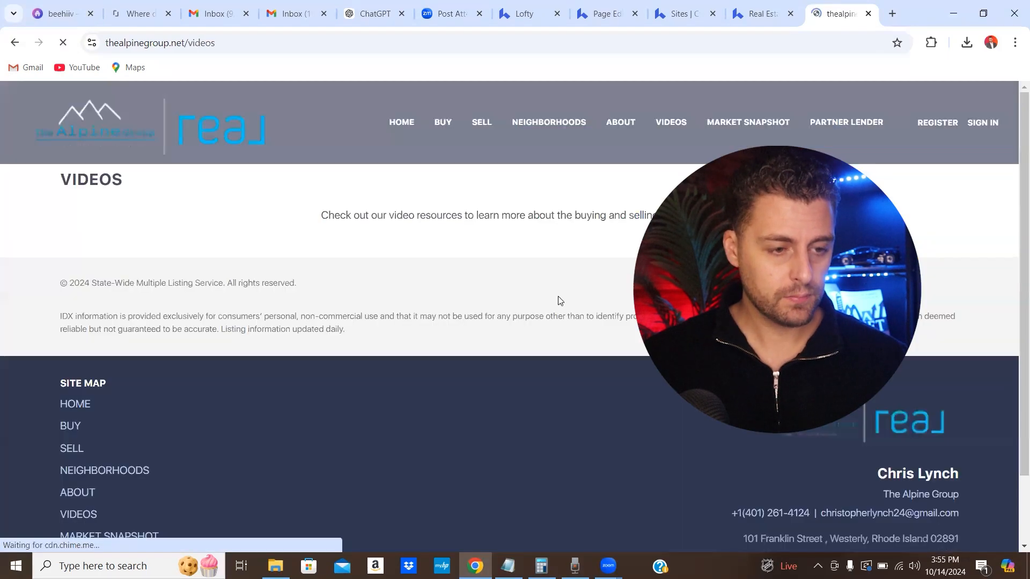